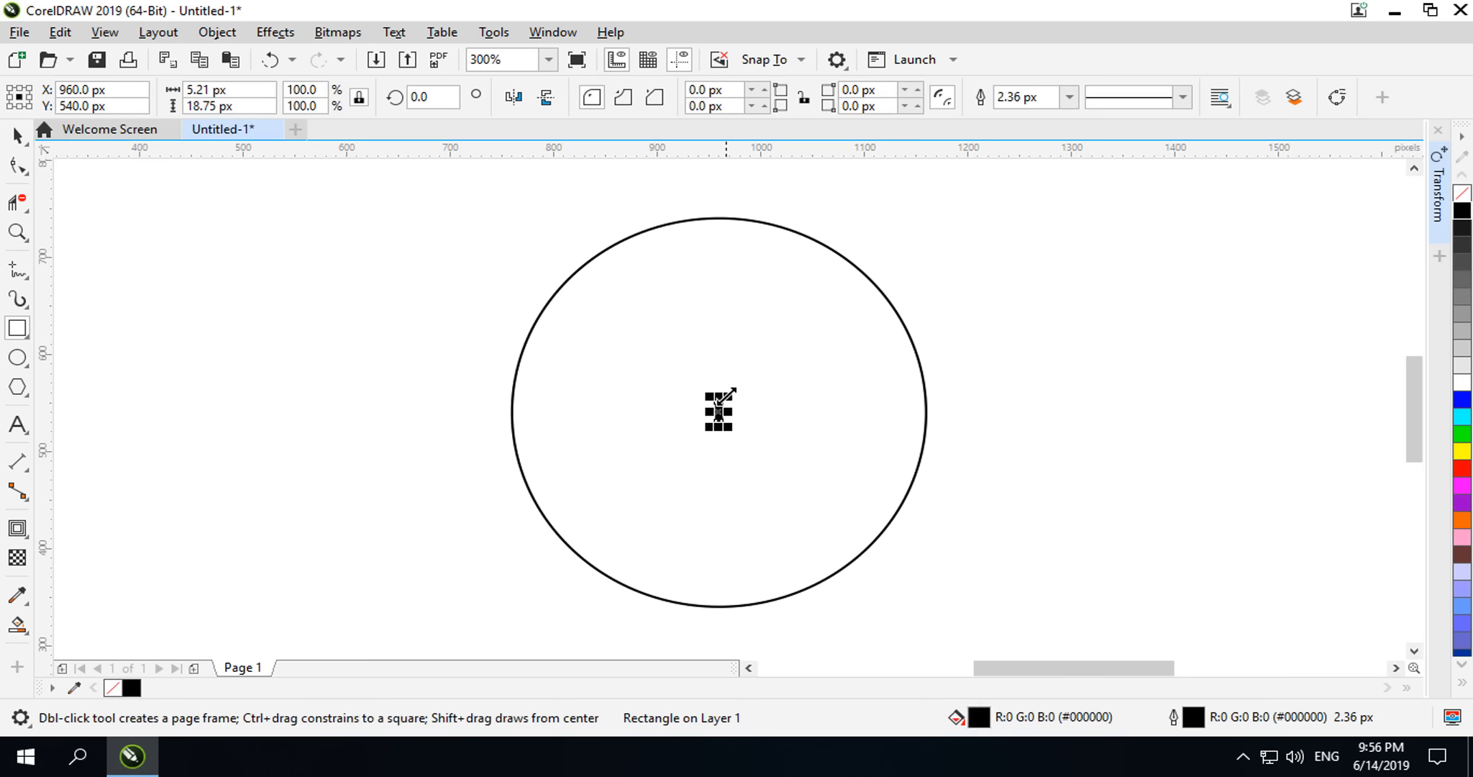
# Step: Move the small black rectangle from the circle's center straight up to the circle's top edge and keep it selected
pyautogui.click(13, 143)
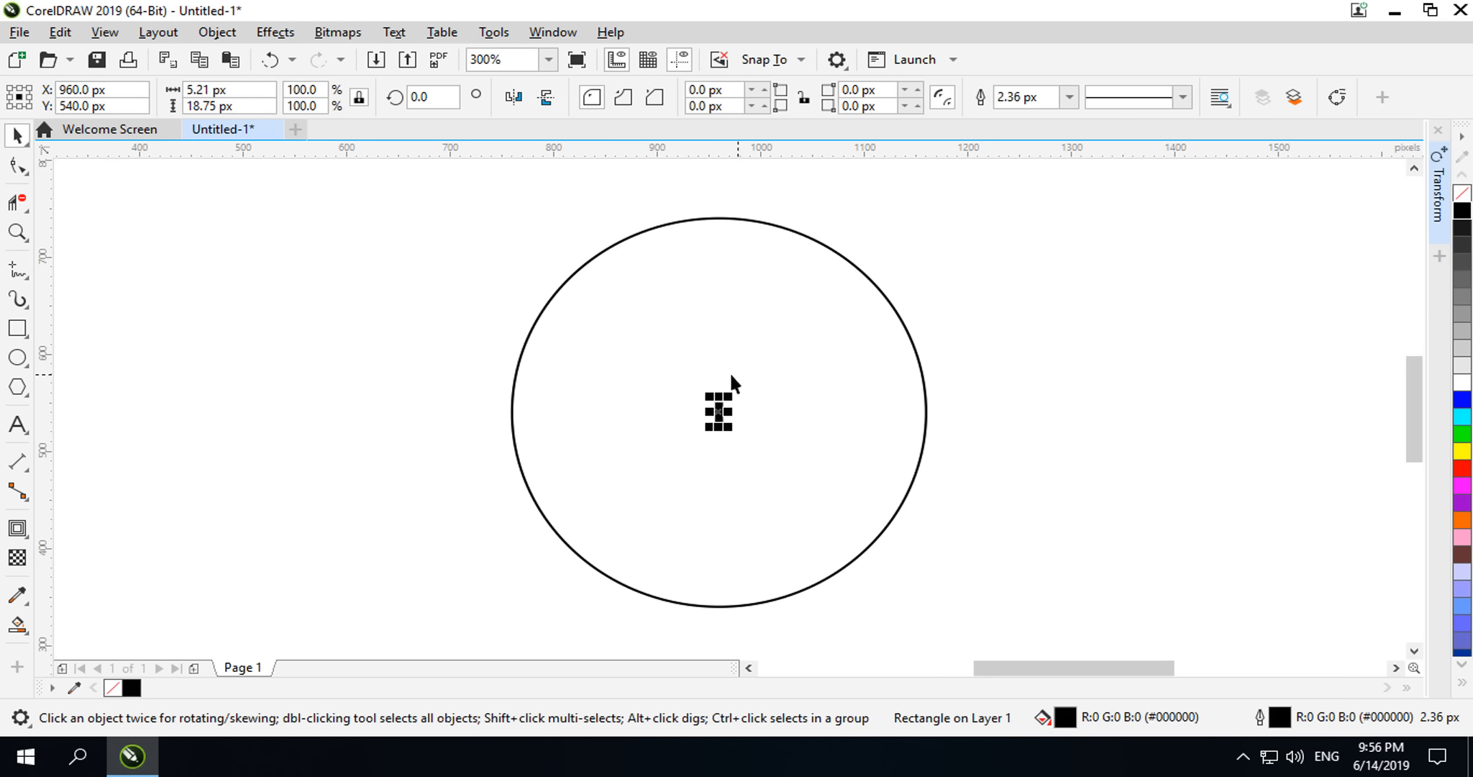
pyautogui.moveTo(718, 404); pyautogui.dragTo(718, 223)
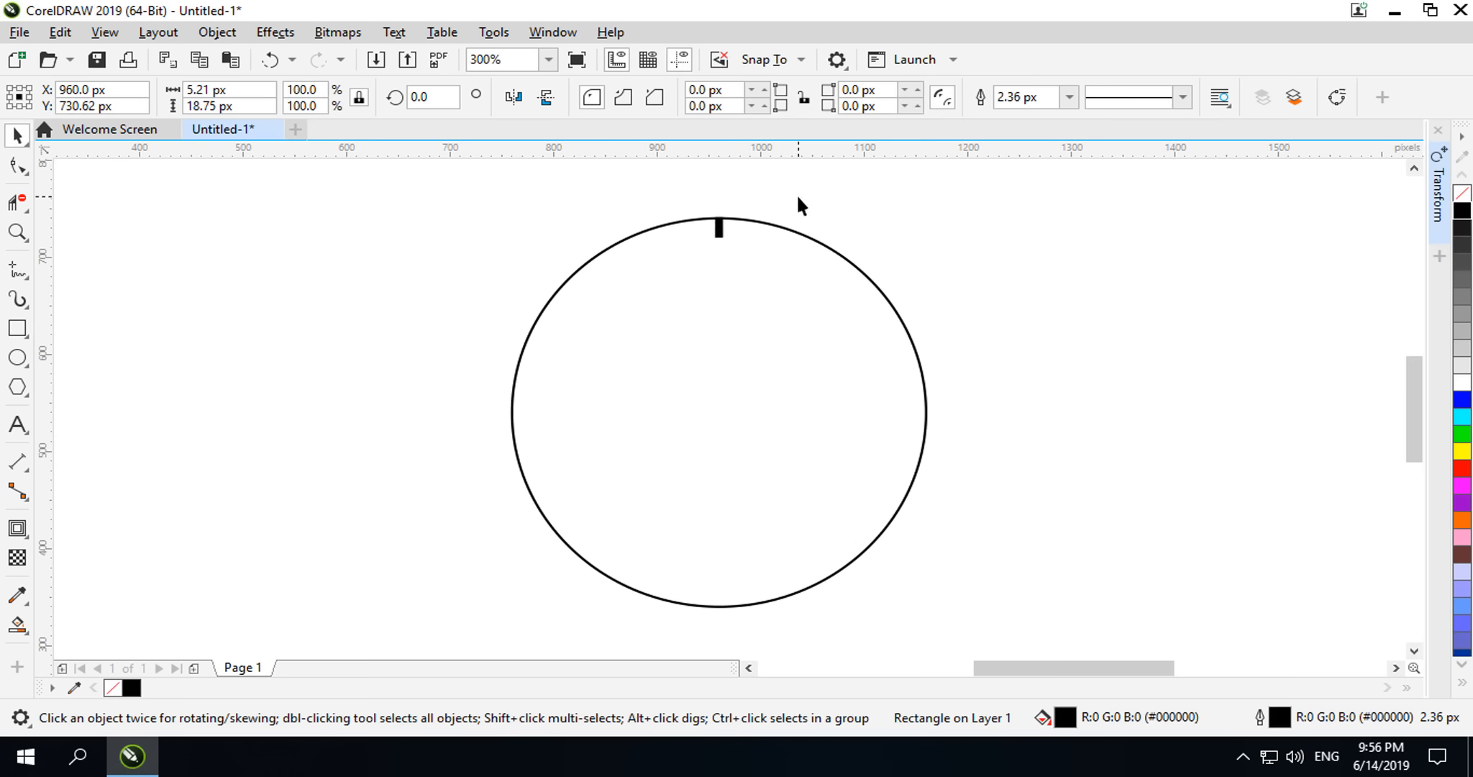
pyautogui.moveTo(667, 173); pyautogui.dragTo(773, 255)
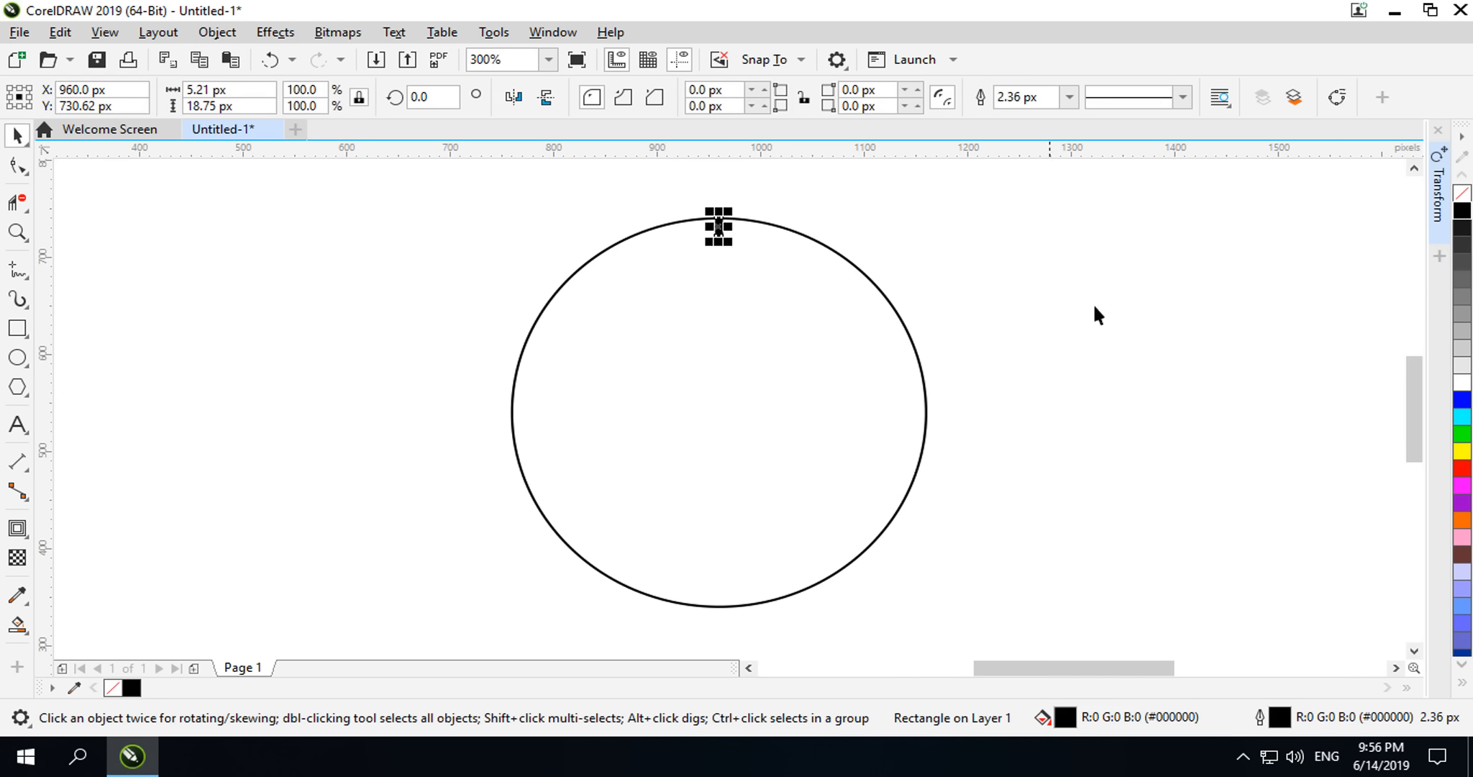
# Step: Open the rotation transform settings and move the top rectangle's rotation center to the center of the circle
pyautogui.click(1434, 182)
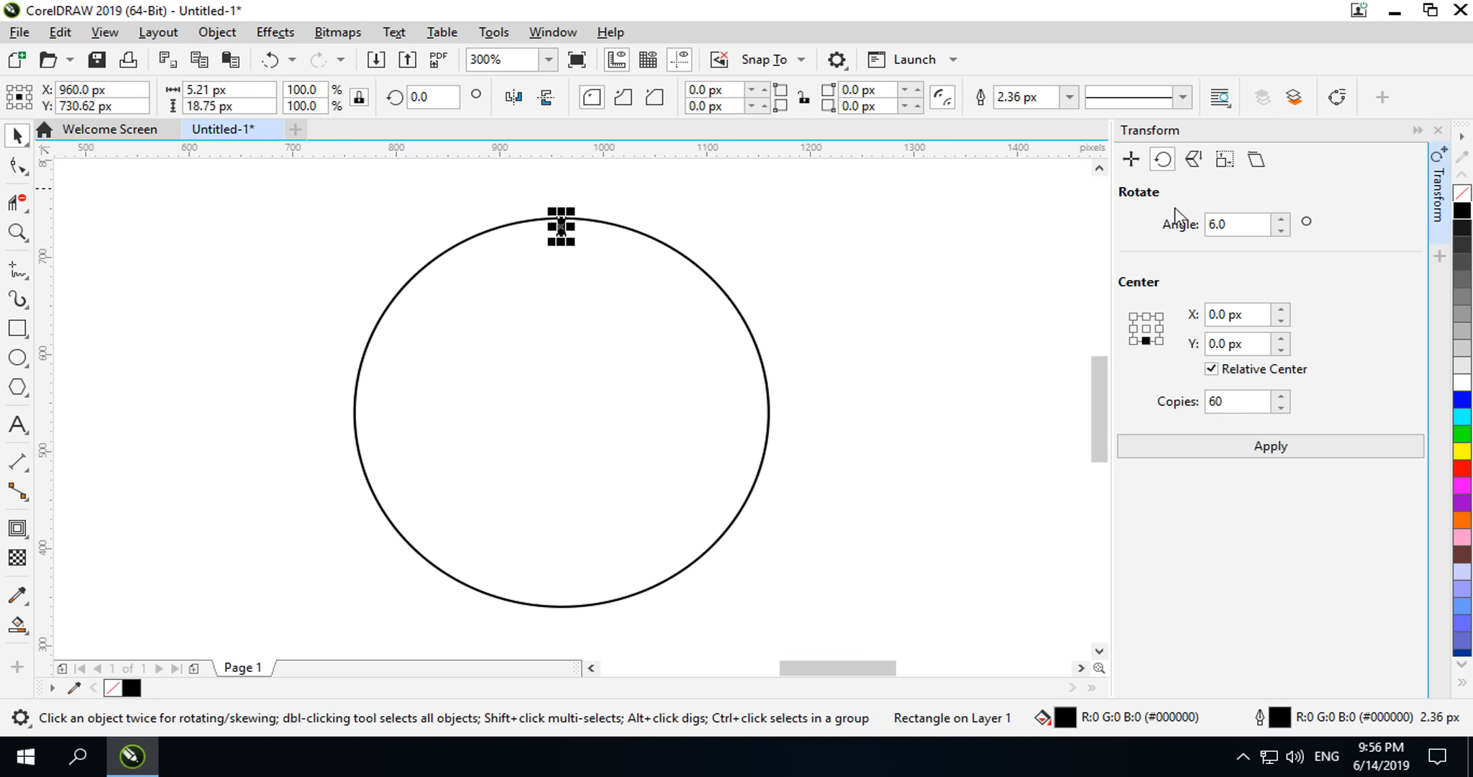
pyautogui.moveTo(1240, 225); pyautogui.dragTo(1186, 236)
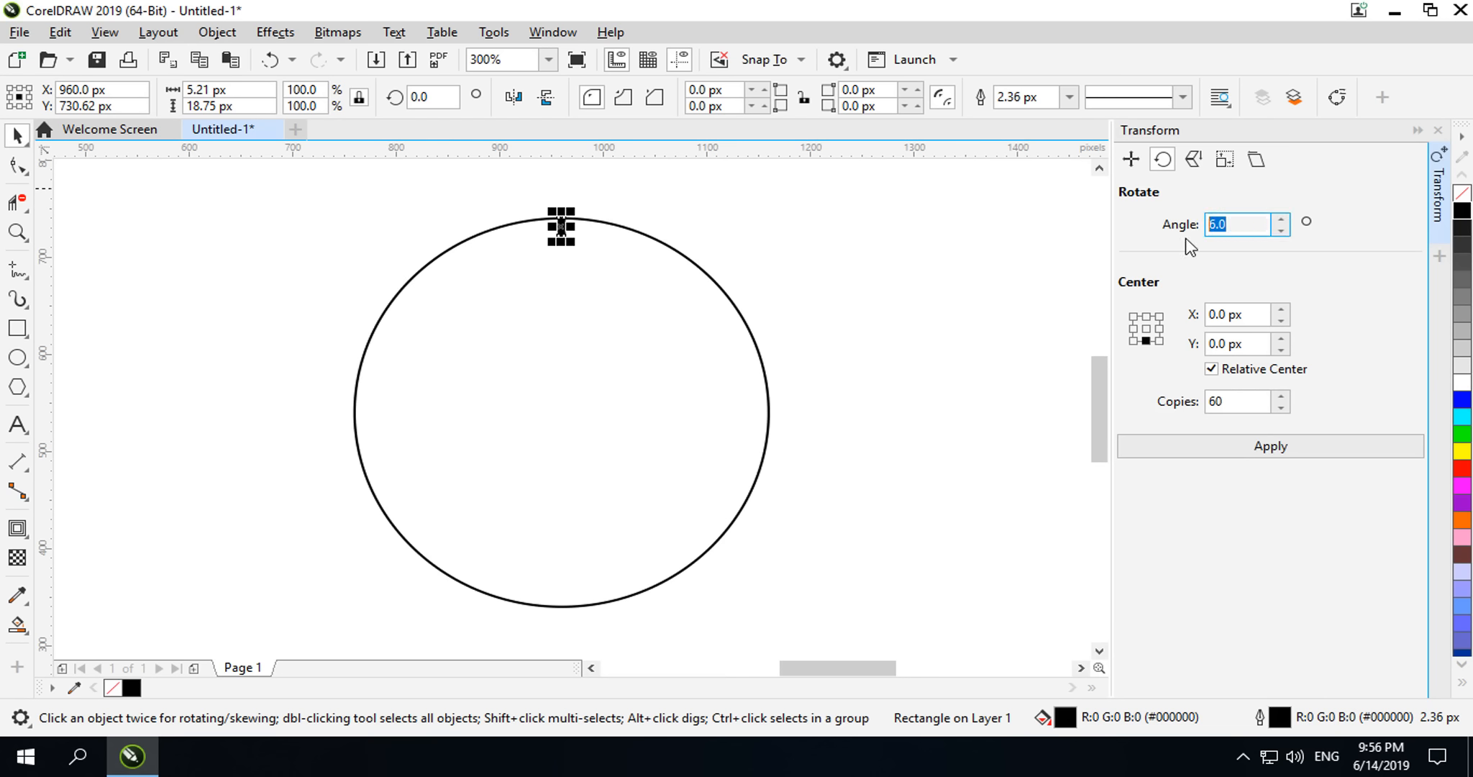
pyautogui.click(738, 213)
pyautogui.click(562, 226)
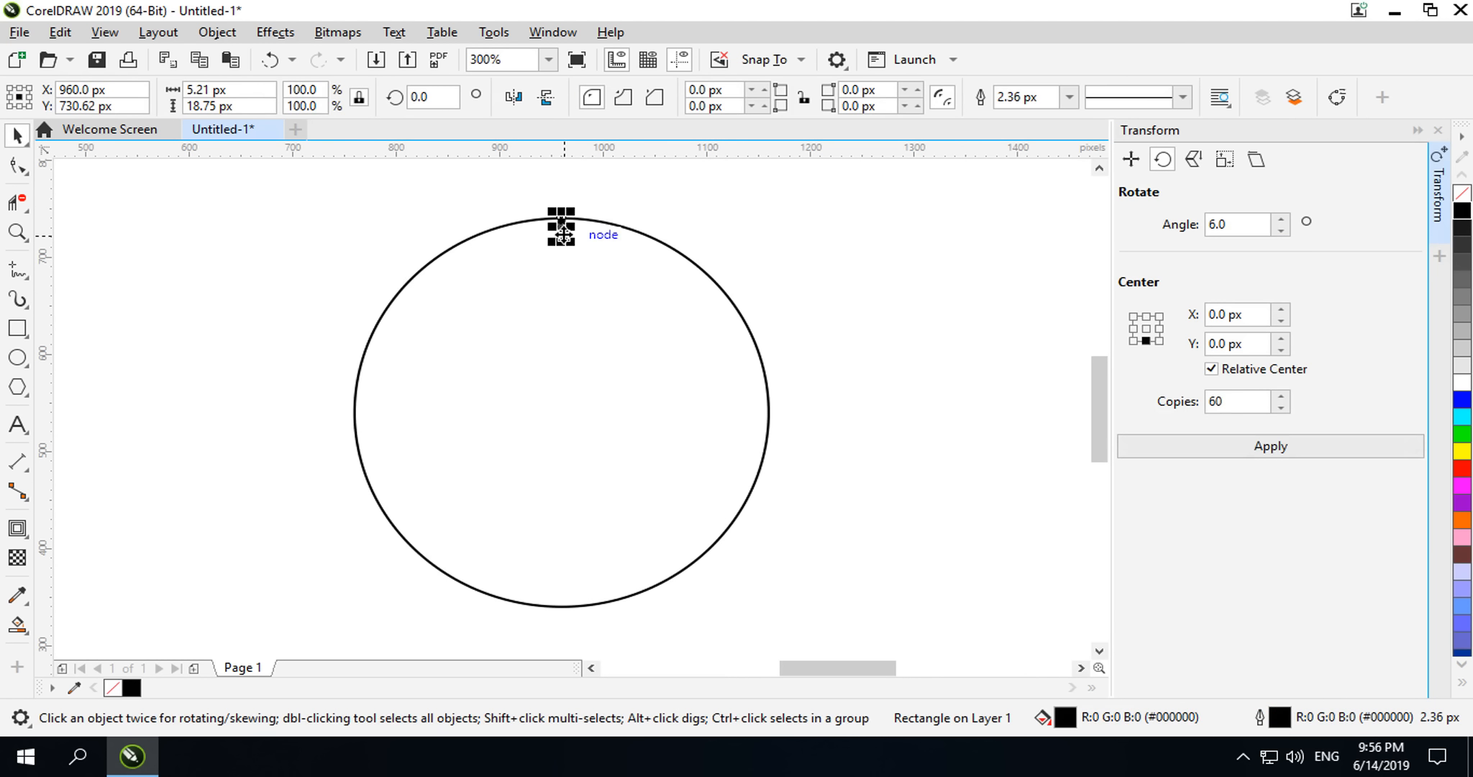
pyautogui.click(561, 226)
pyautogui.moveTo(561, 226)
pyautogui.mouseDown()
pyautogui.moveTo(575, 277)
pyautogui.moveTo(564, 407)
pyautogui.mouseUp()
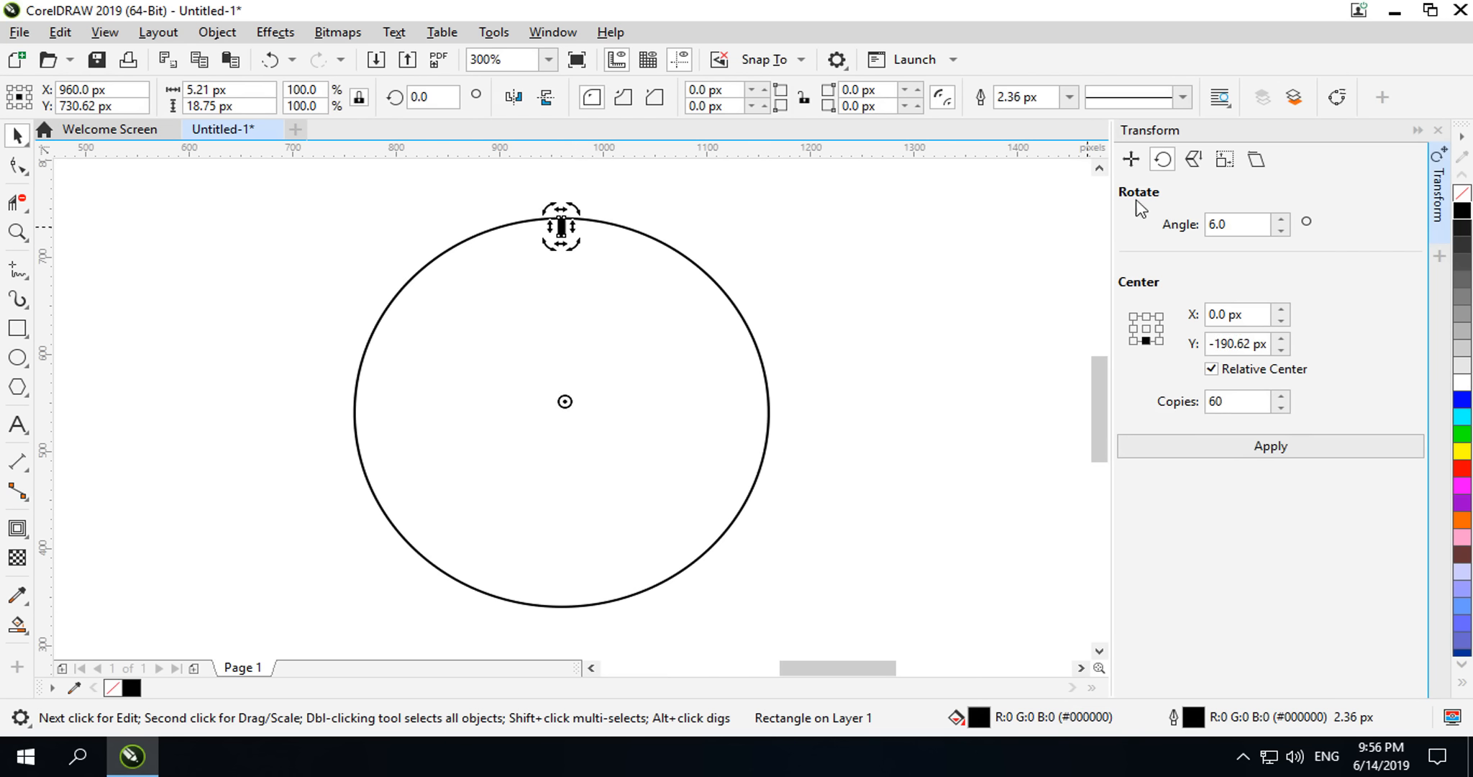
# Step: Rotate the rectangle around the circle's center at an angle of 360/12 with 11 copies to make the hour ticks
pyautogui.moveTo(1241, 225); pyautogui.dragTo(1194, 234)
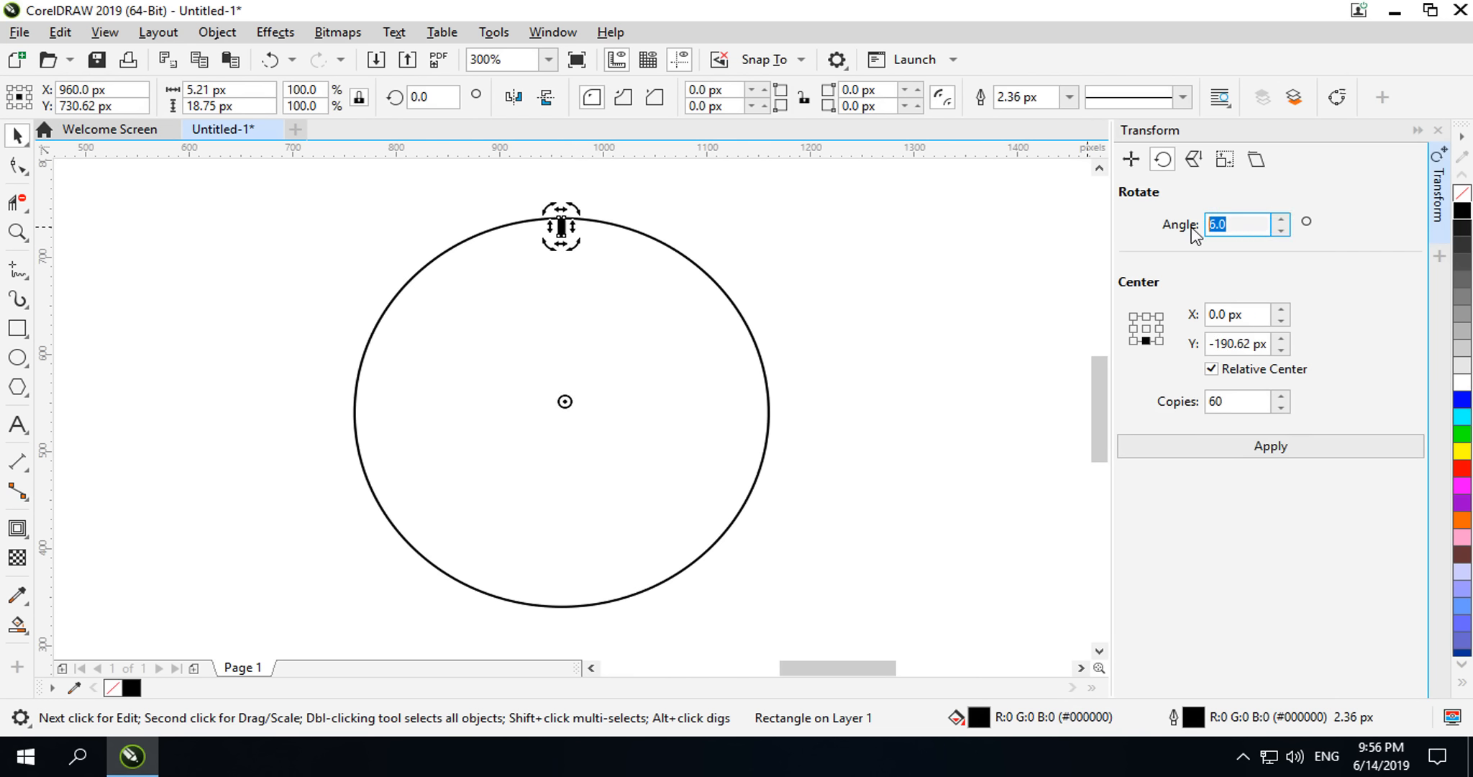
pyautogui.write('36/12')
pyautogui.moveTo(1236, 402); pyautogui.dragTo(1196, 403)
pyautogui.write('11')
pyautogui.click(1270, 446)
# Step: Place a half-height rectangle of 5.21 × 9.38 px over the top hour tick, flush with the circle's upper edge
pyautogui.scroll(1, 582, 215)
pyautogui.moveTo(543, 286); pyautogui.dragTo(543, 232)
pyautogui.write('0')
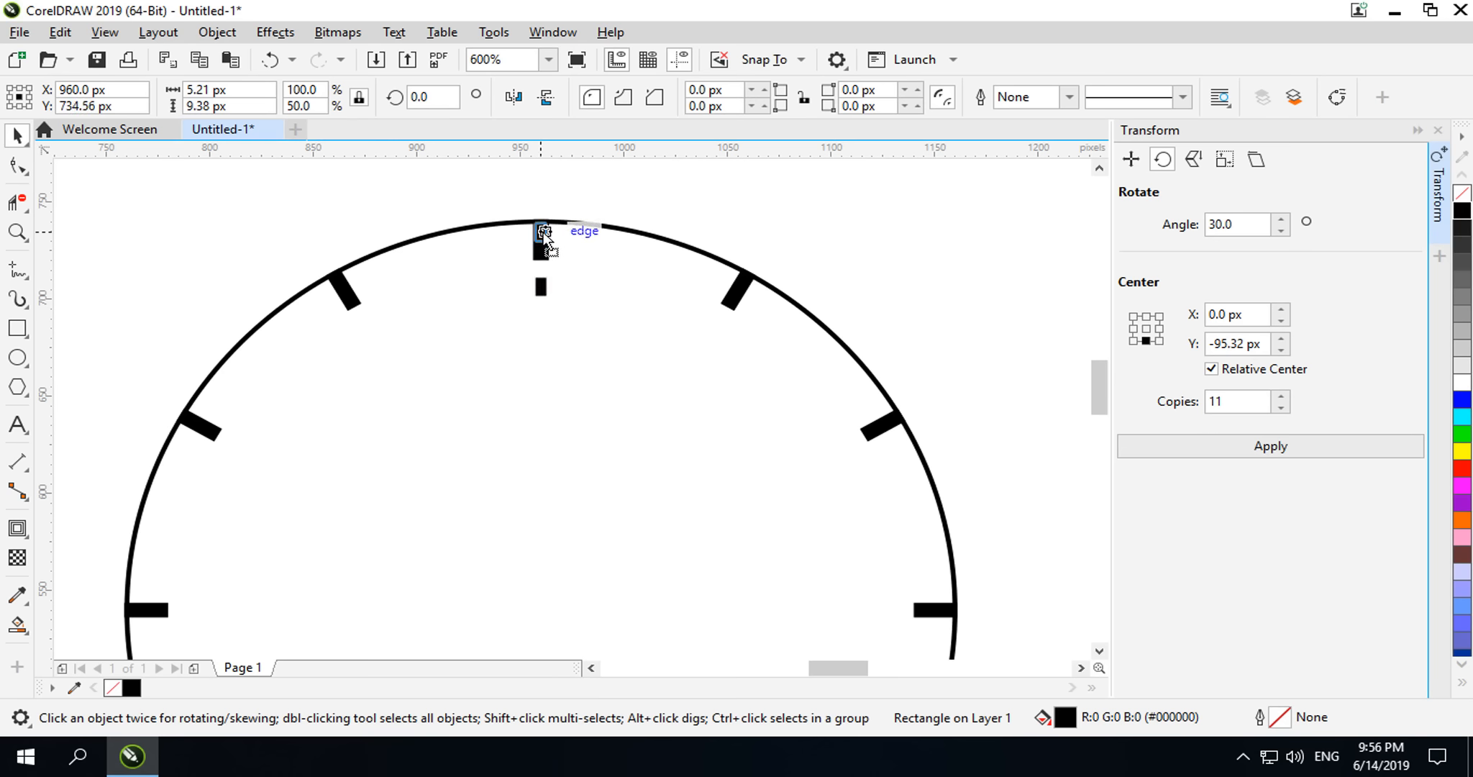
pyautogui.scroll(2, 543, 232)
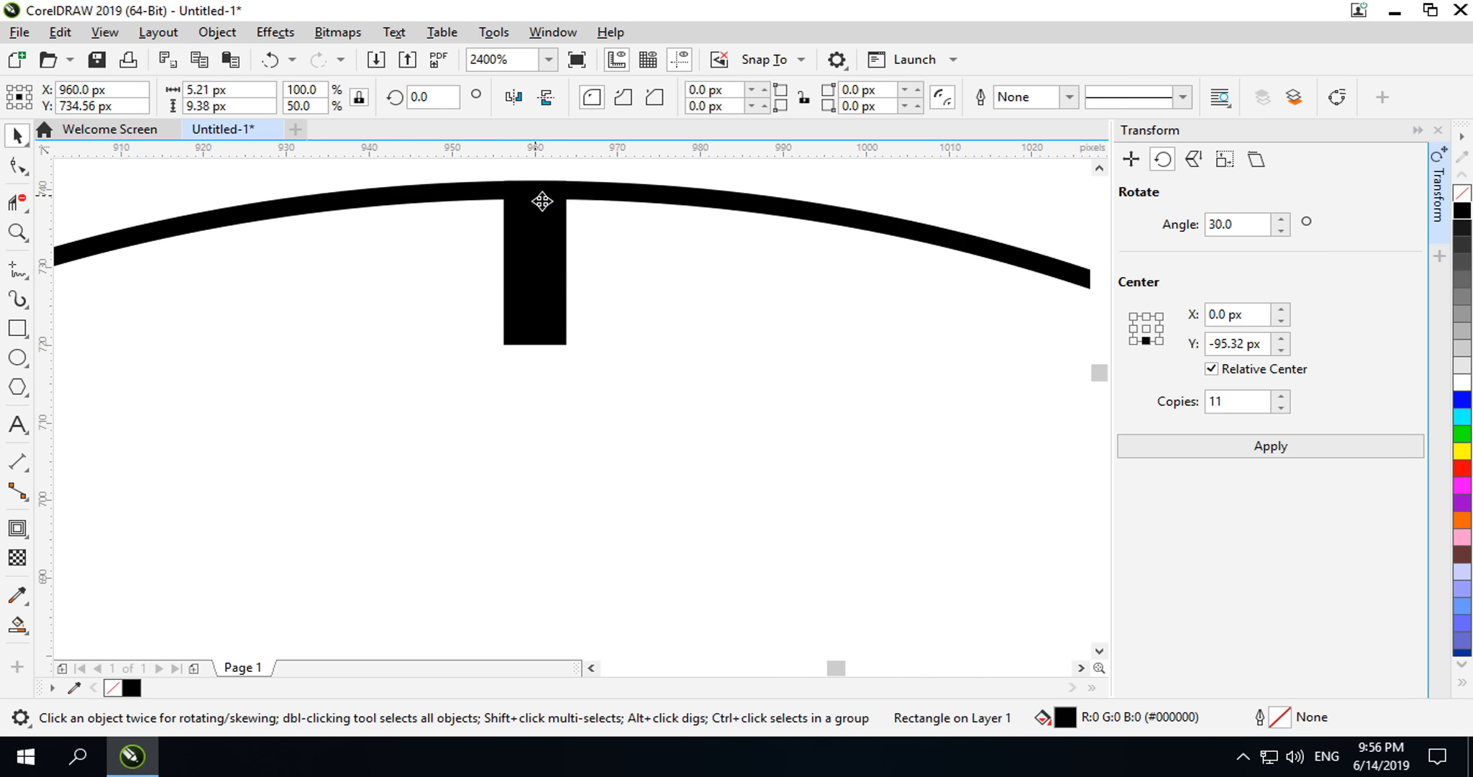
pyautogui.moveTo(543, 202); pyautogui.dragTo(543, 199)
pyautogui.scroll(-1, 569, 244)
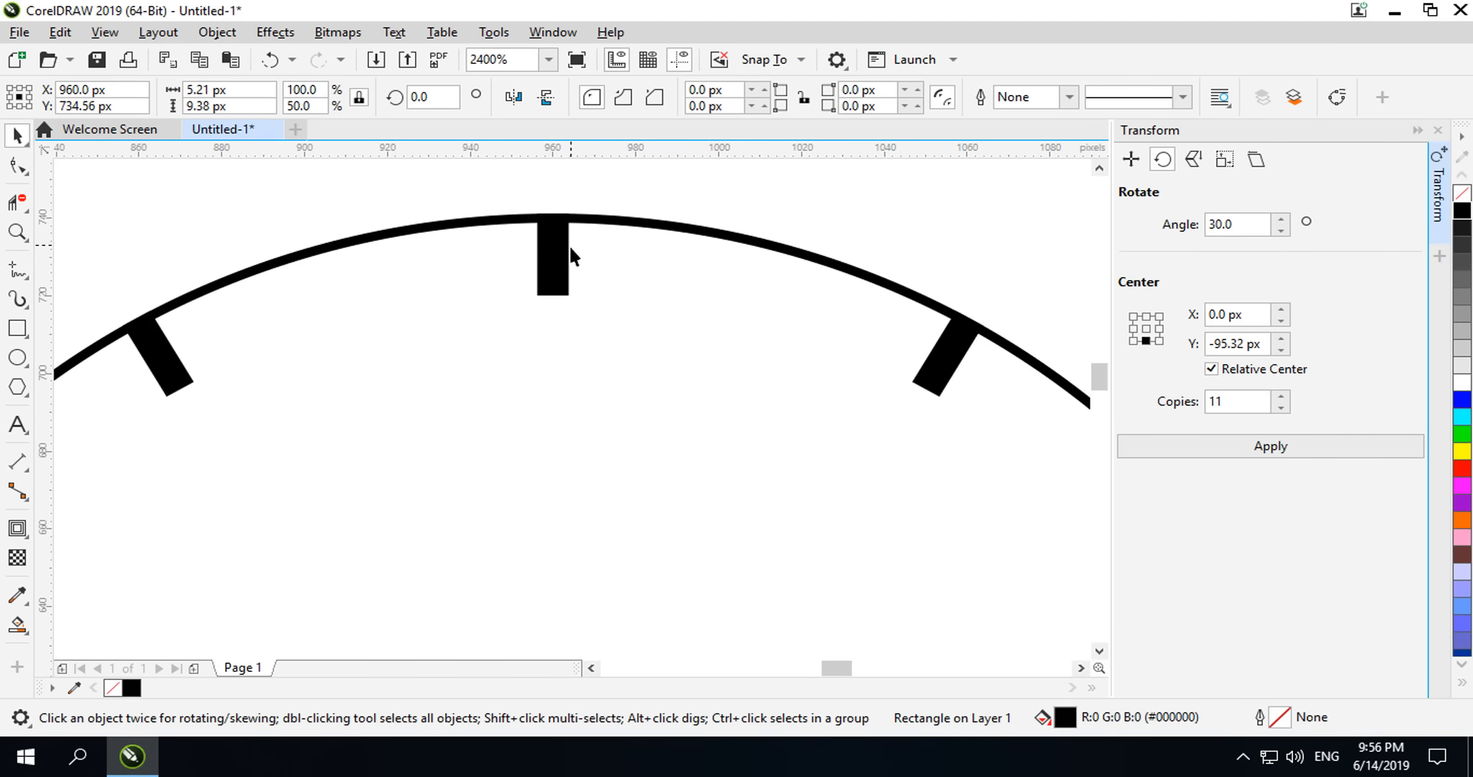
pyautogui.scroll(-2, 568, 245)
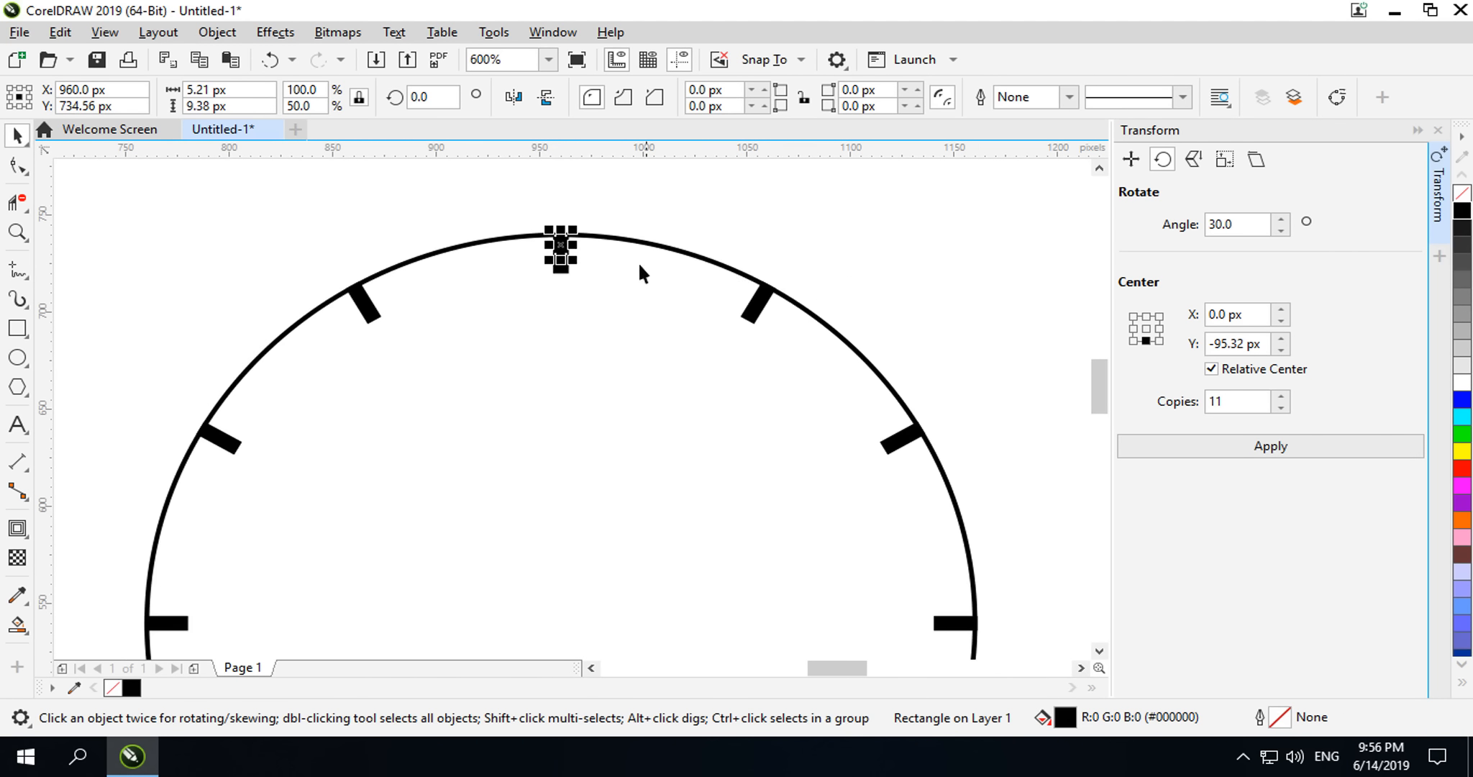
# Step: Move the short rectangle's rotation center to the center of the circle
pyautogui.moveTo(640, 272); pyautogui.dragTo(631, 220)
pyautogui.click(575, 189)
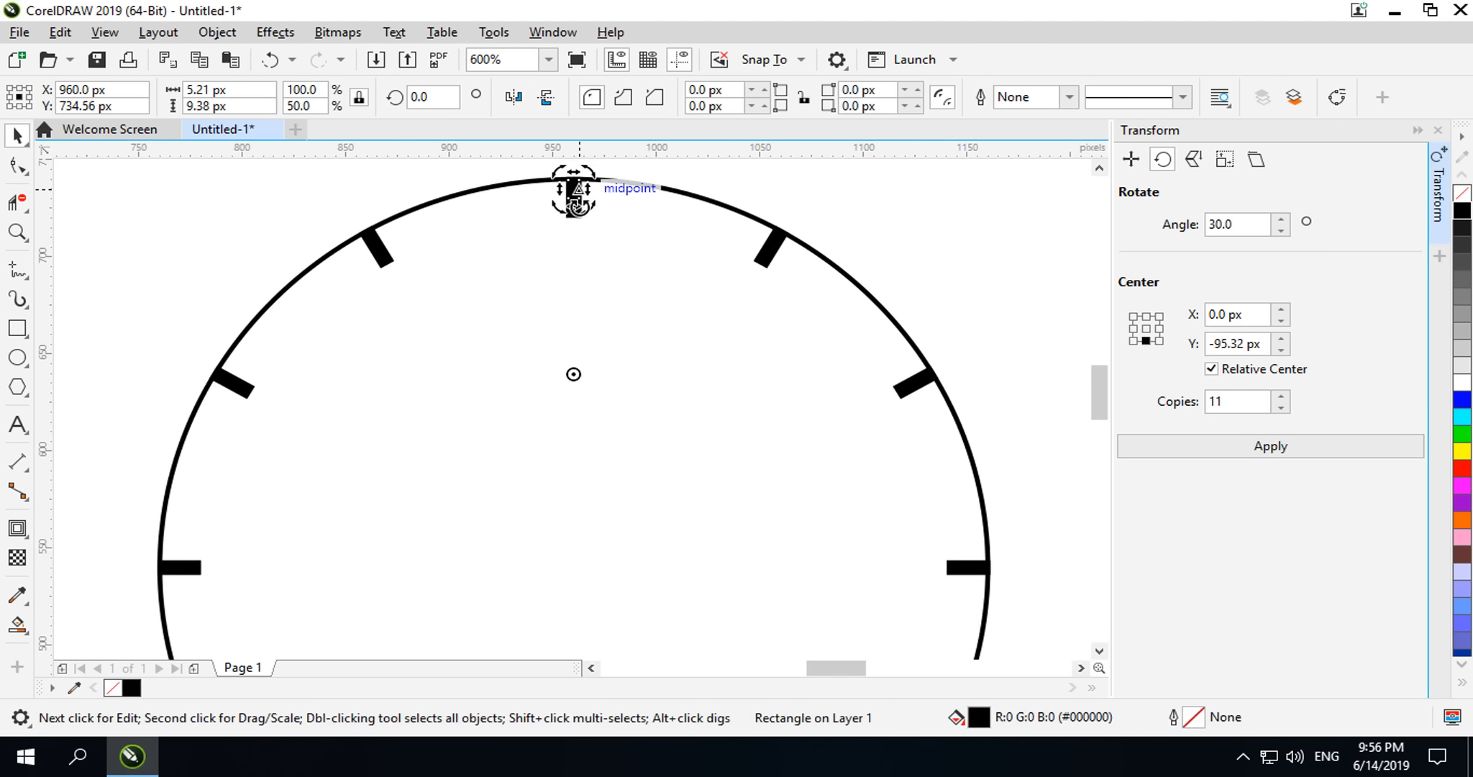
pyautogui.scroll(-1, 615, 400)
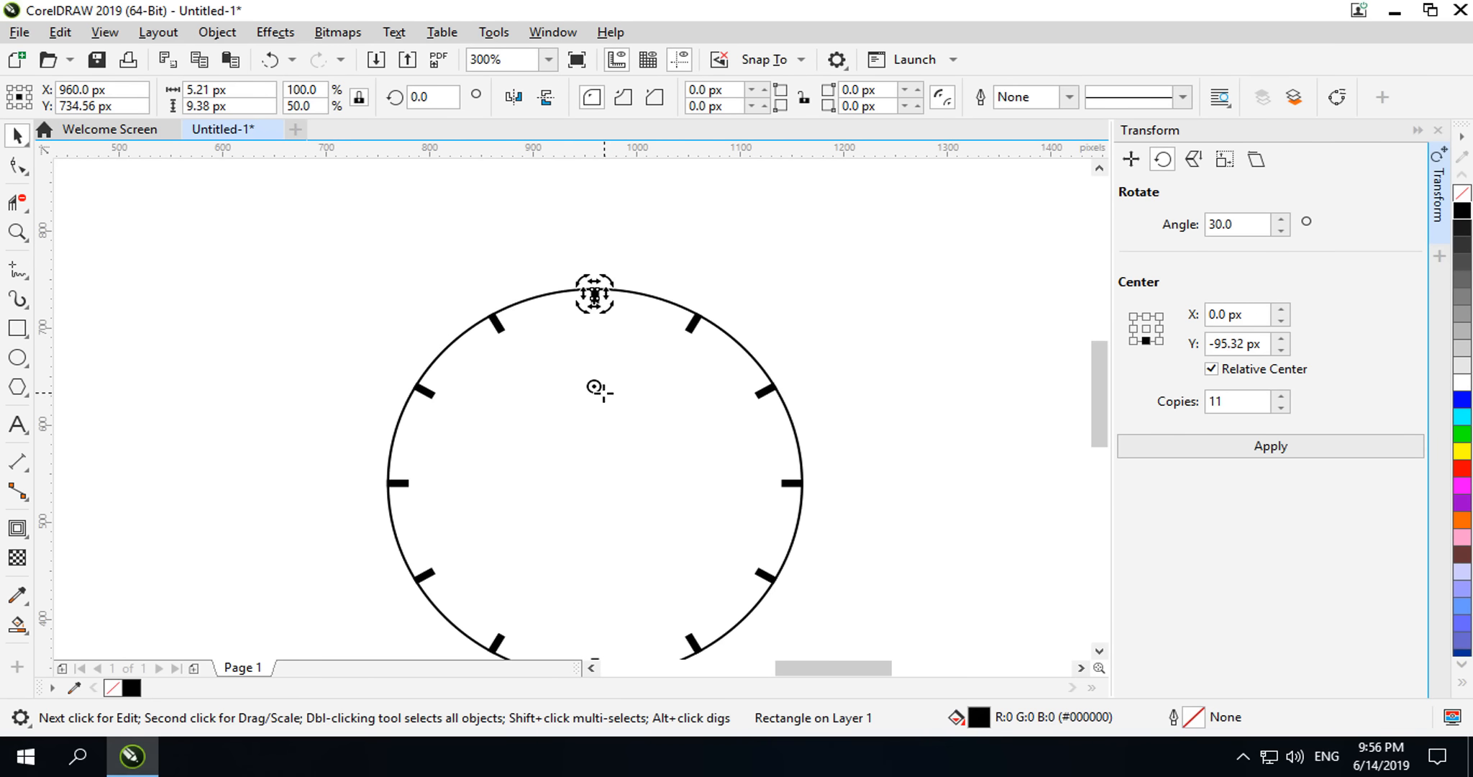
pyautogui.moveTo(596, 389); pyautogui.dragTo(594, 475)
# Step: Rotate the short rectangle around the circle's center at an angle of 360/60 with 59 copies to make the minute ticks
pyautogui.click(1237, 226)
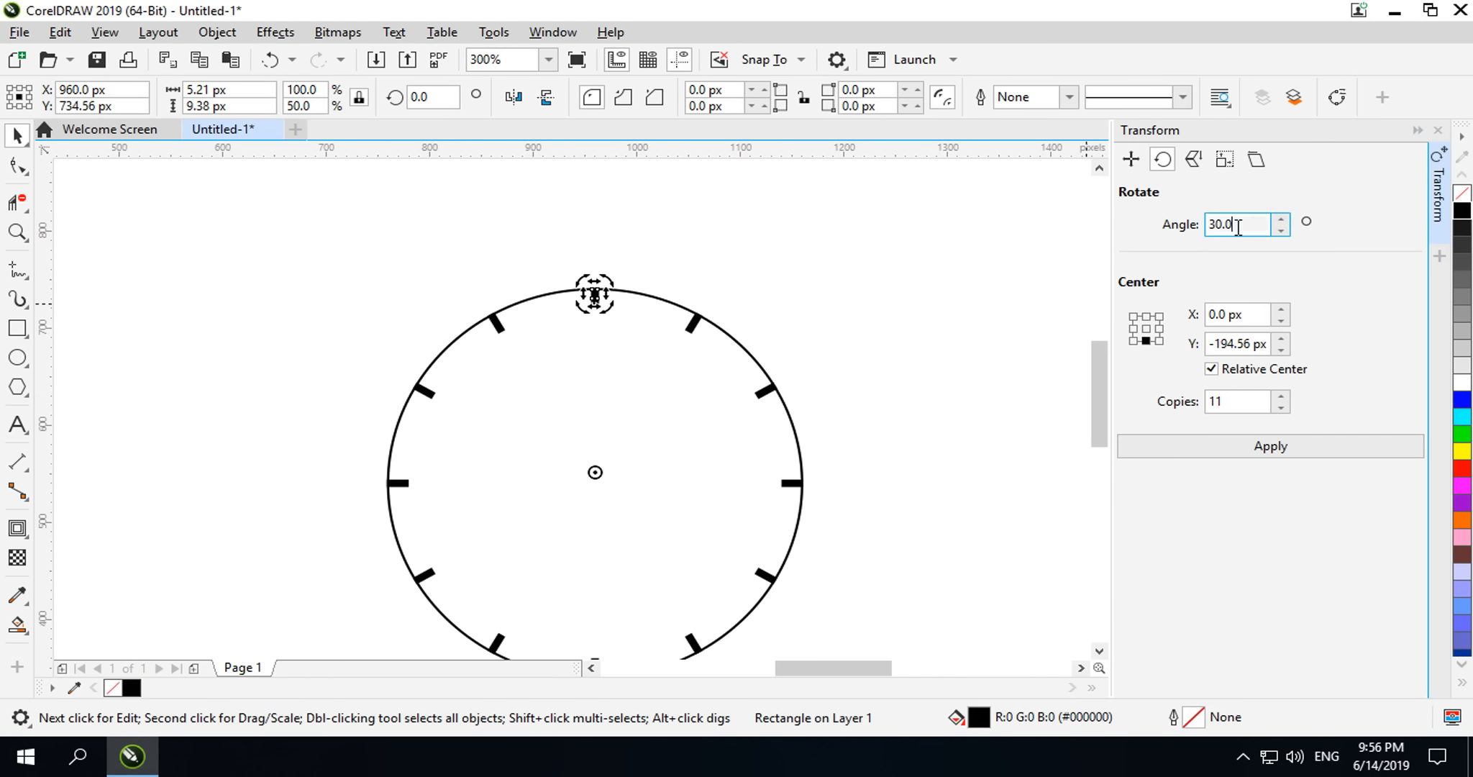
pyautogui.moveTo(1238, 226); pyautogui.dragTo(1205, 223)
pyautogui.write('360/6')
pyautogui.doubleClick(1216, 401)
pyautogui.write('59')
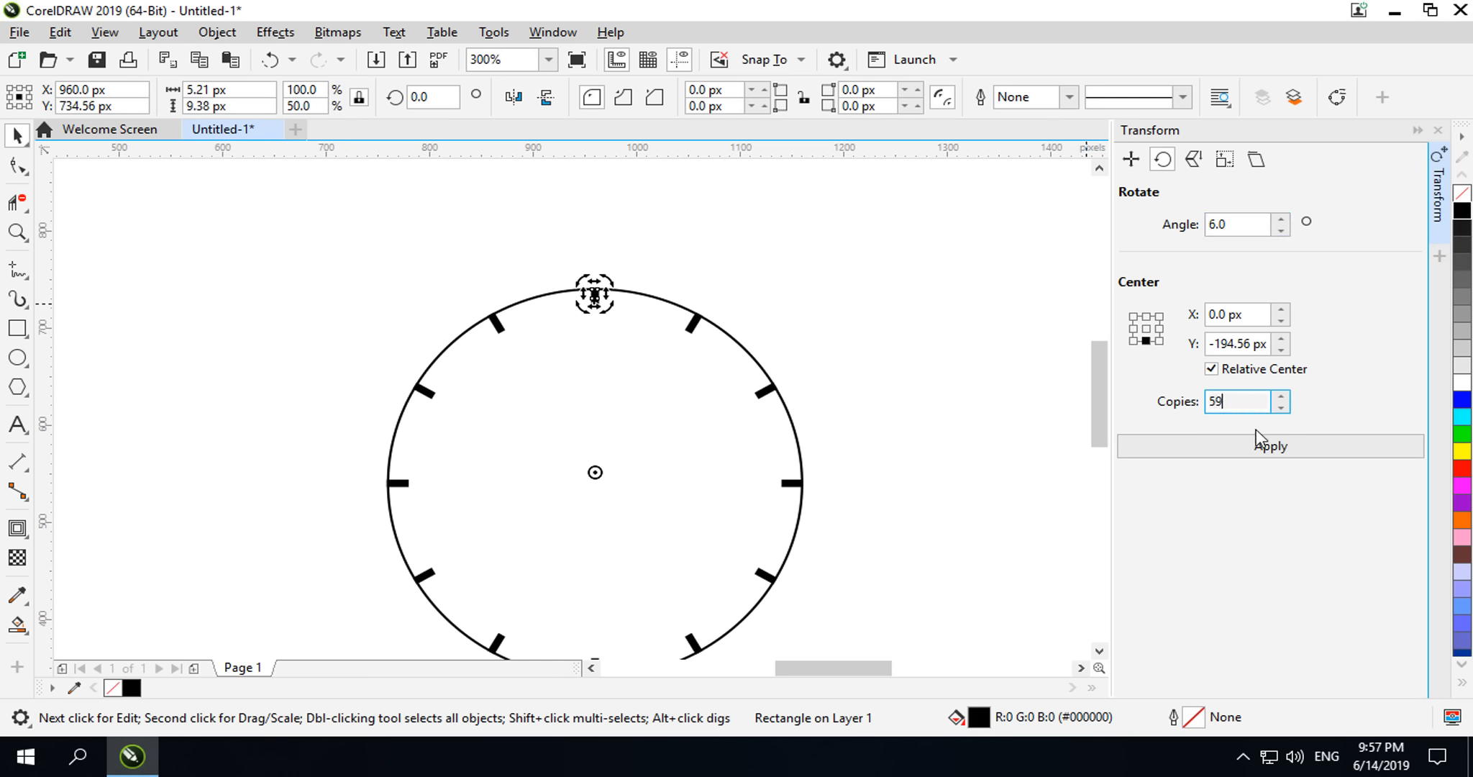
pyautogui.click(1264, 440)
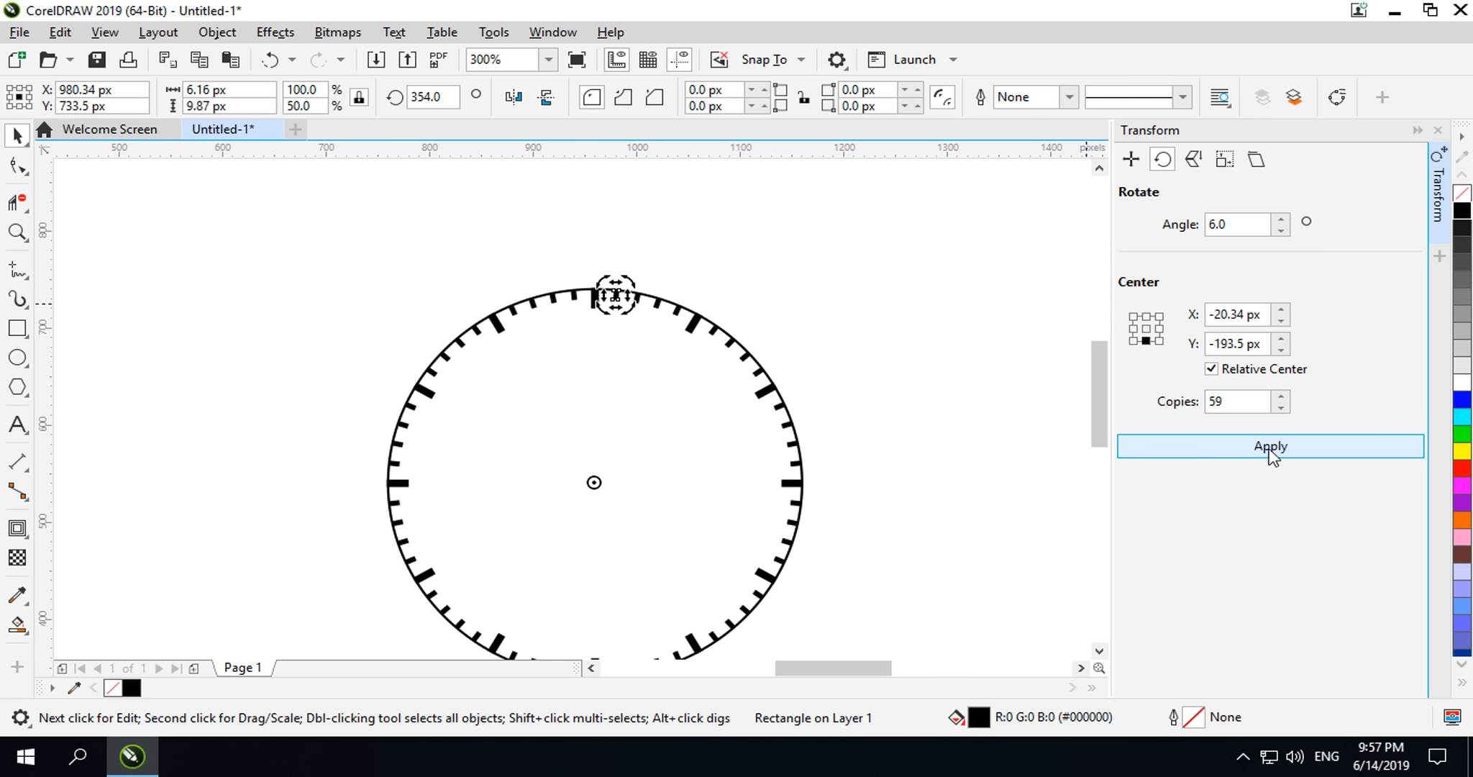
# Step: Add the artistic text "12" in the empty area beside the clock face
pyautogui.click(812, 304)
pyautogui.moveTo(848, 328); pyautogui.dragTo(891, 278)
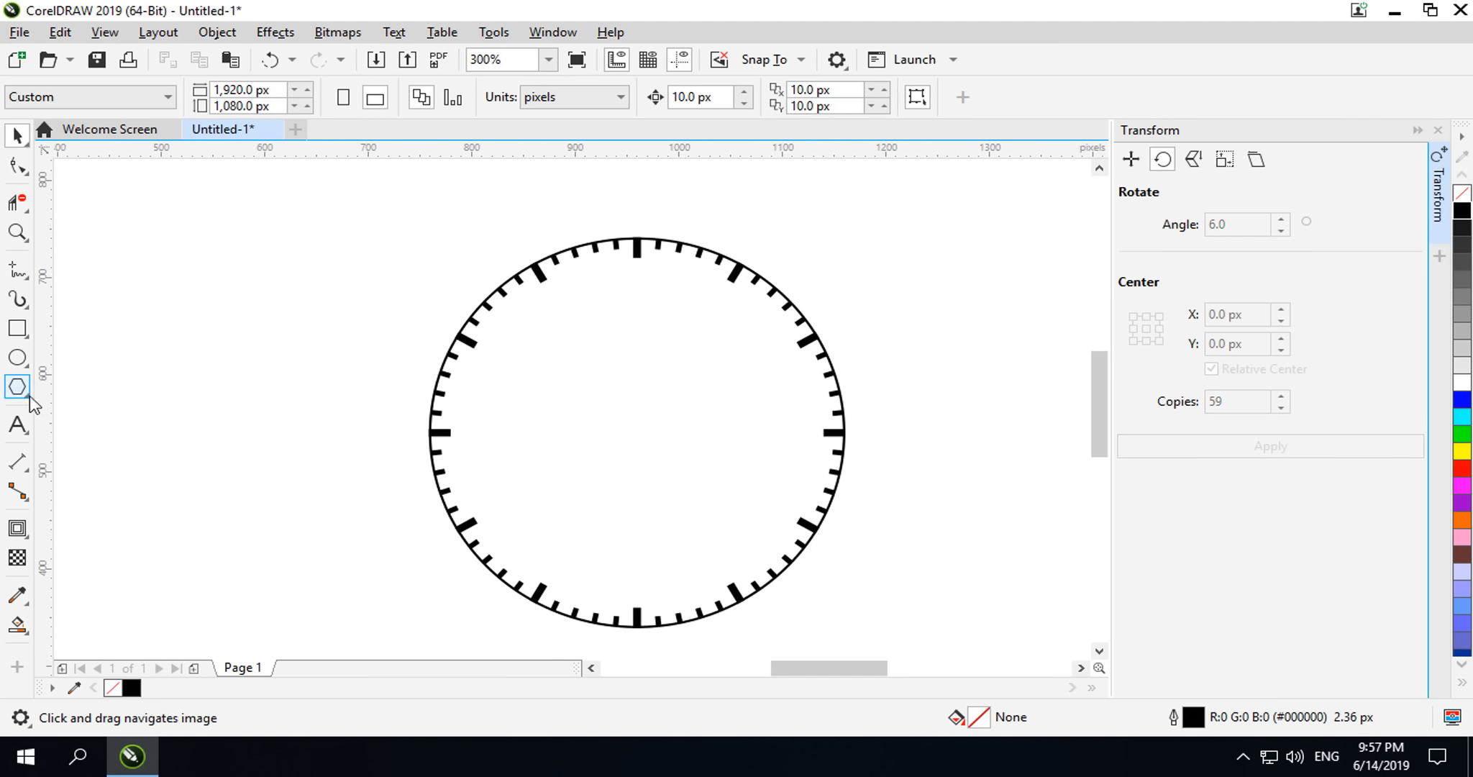
pyautogui.click(17, 425)
pyautogui.click(305, 318)
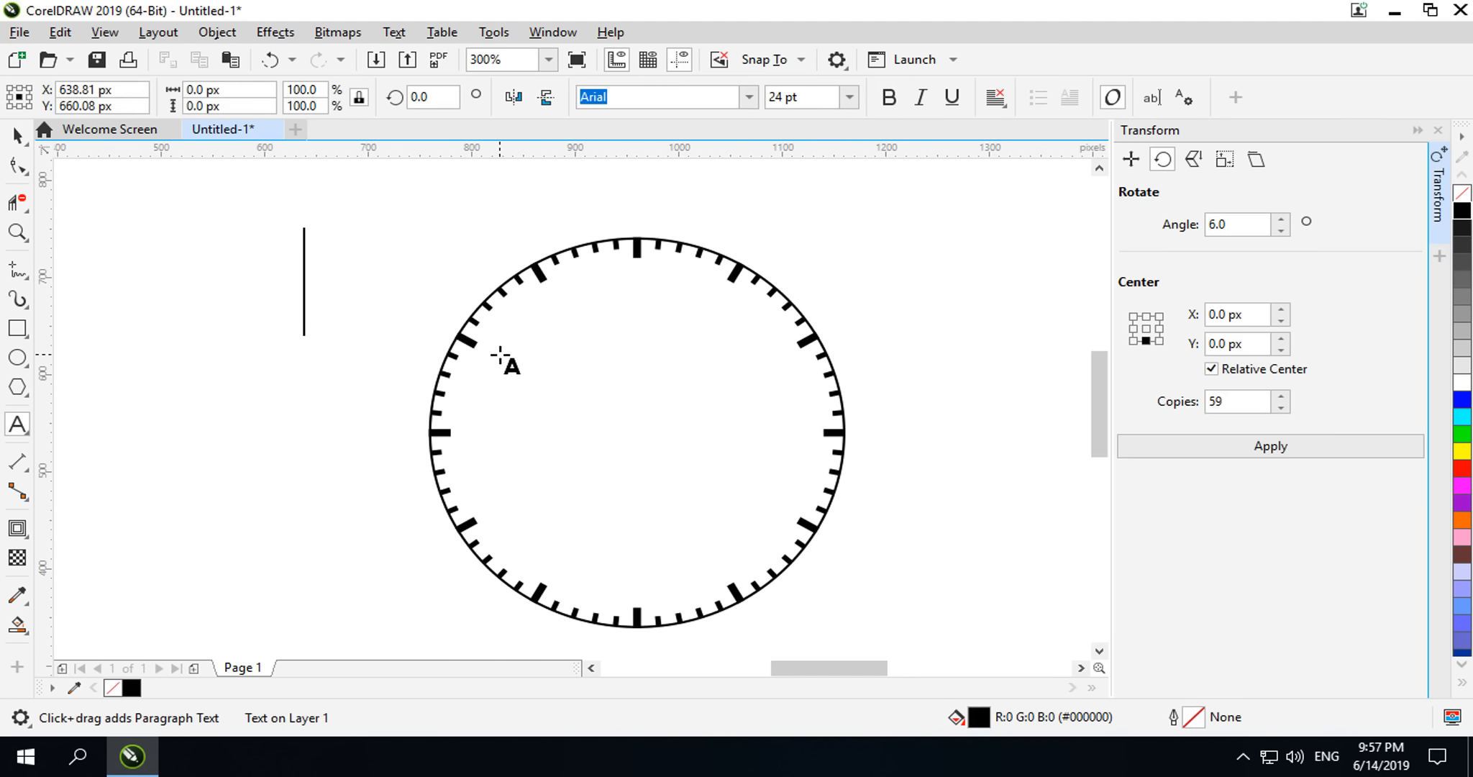
pyautogui.write('12')
pyautogui.press('Escape')
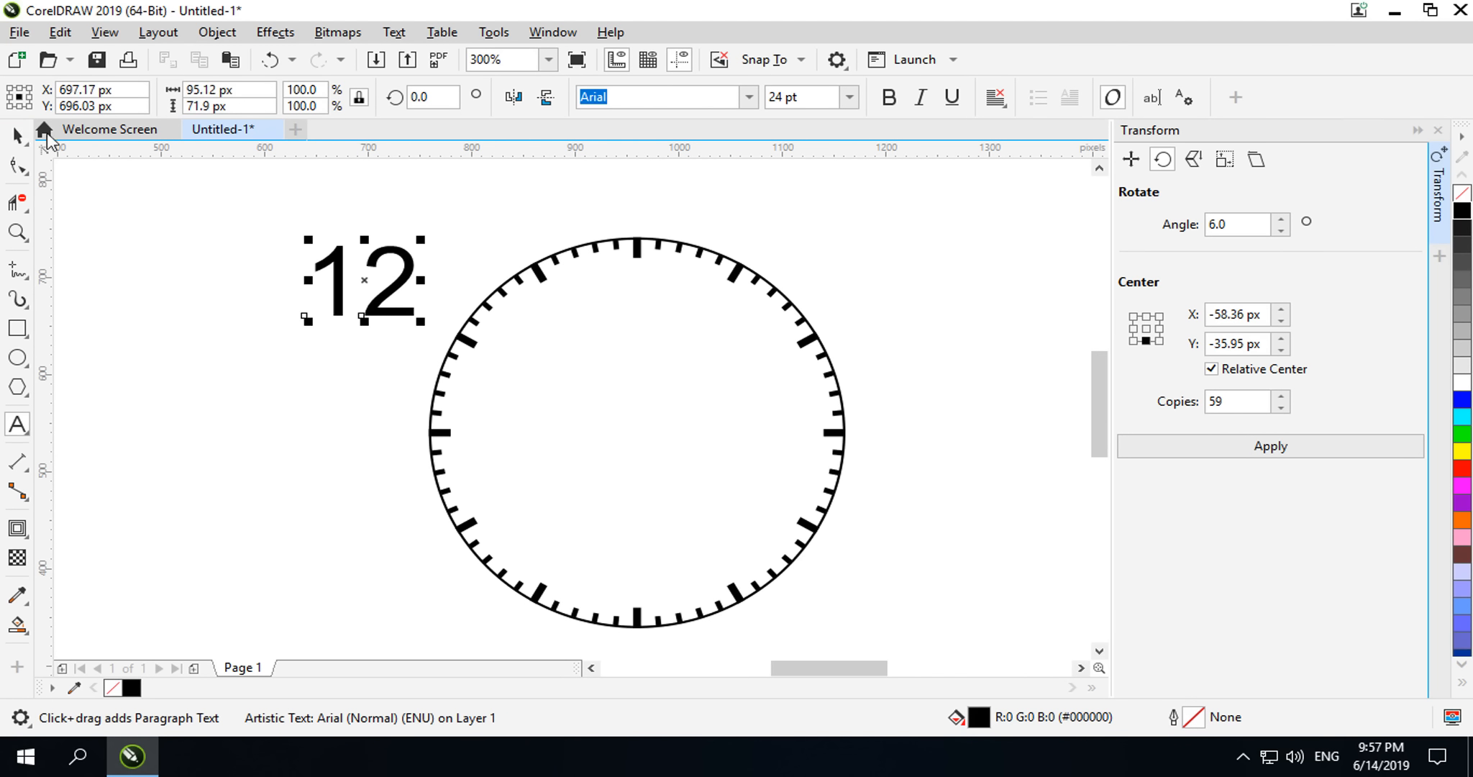
# Step: Set the "12" text to 10 pt, center it on the page and move it up just below the top hour tick
pyautogui.click(18, 136)
pyautogui.moveTo(801, 101); pyautogui.dragTo(770, 102)
pyautogui.write('12')
pyautogui.write('100')
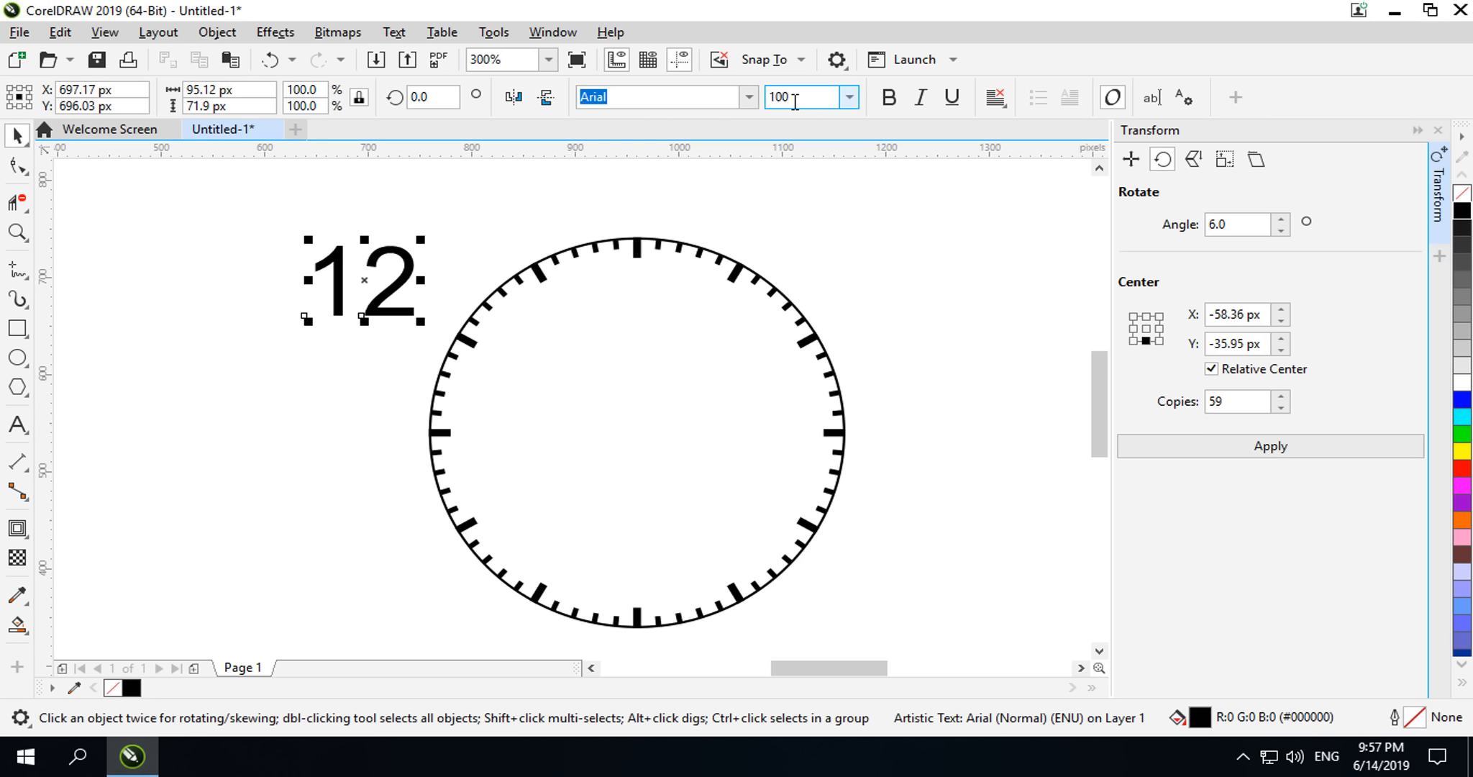
pyautogui.press('BackSpace')
pyautogui.press('Return')
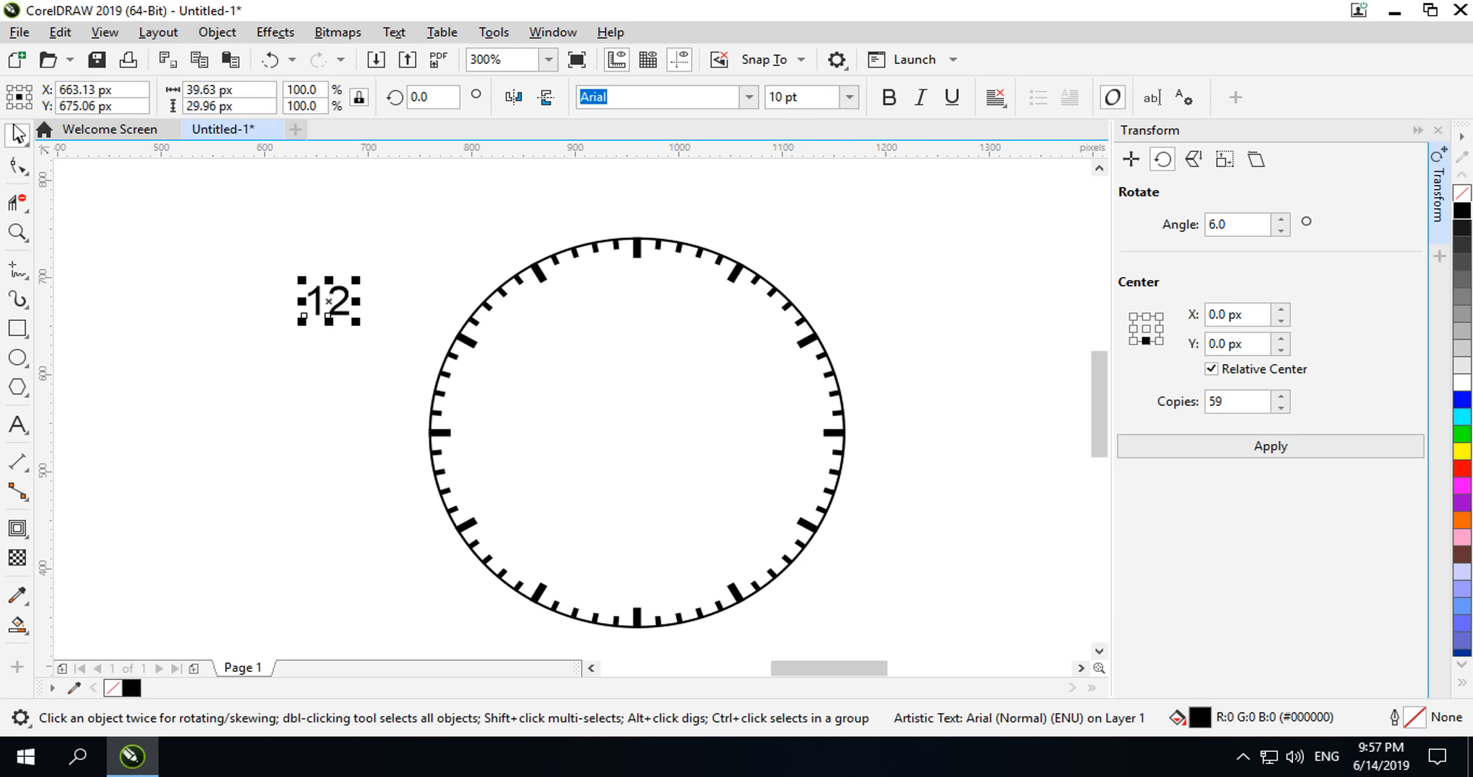
pyautogui.press('p')
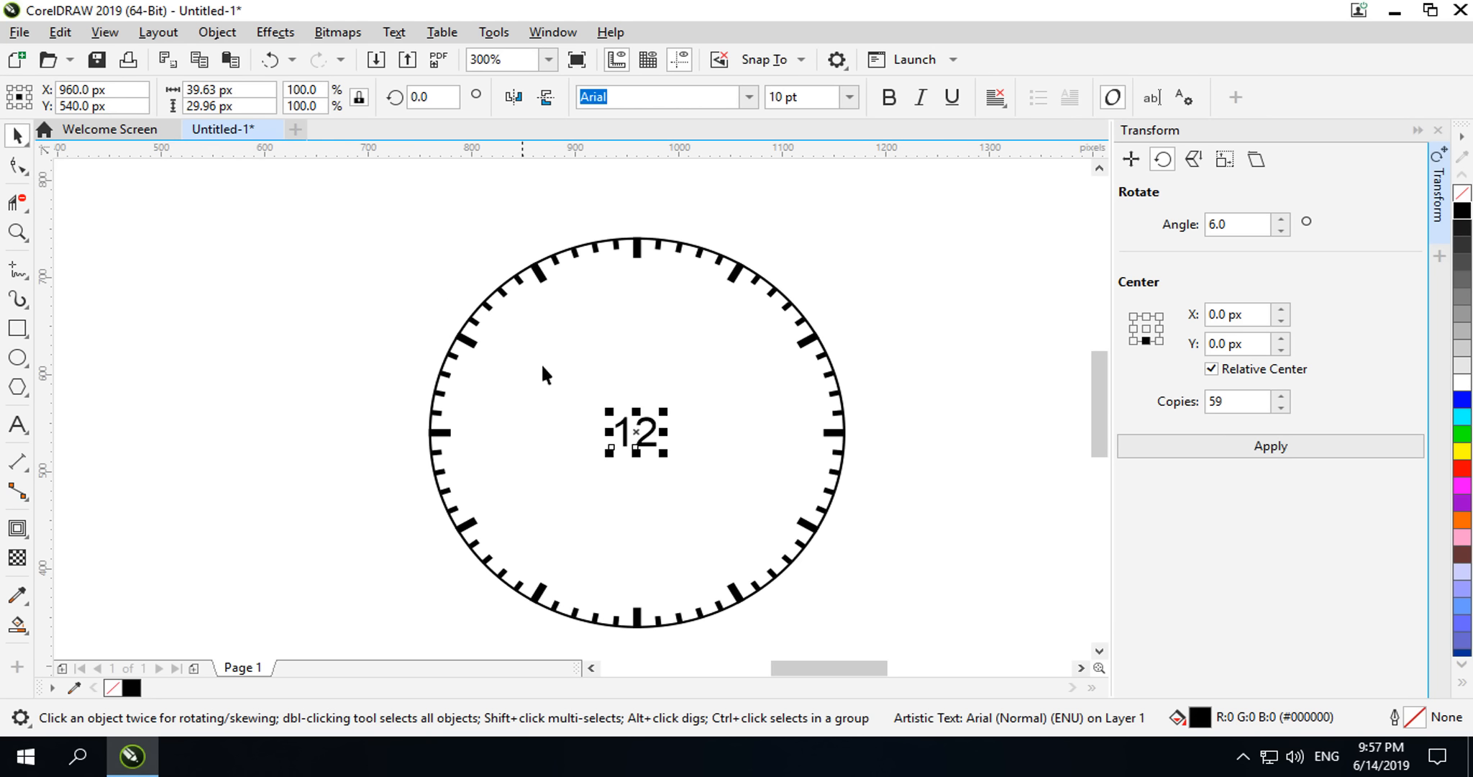
pyautogui.moveTo(638, 431); pyautogui.dragTo(641, 283)
# Step: Set the "12" text to 9 pt, recenter it on the page and move it straight up below the top hour tick
pyautogui.click(787, 101)
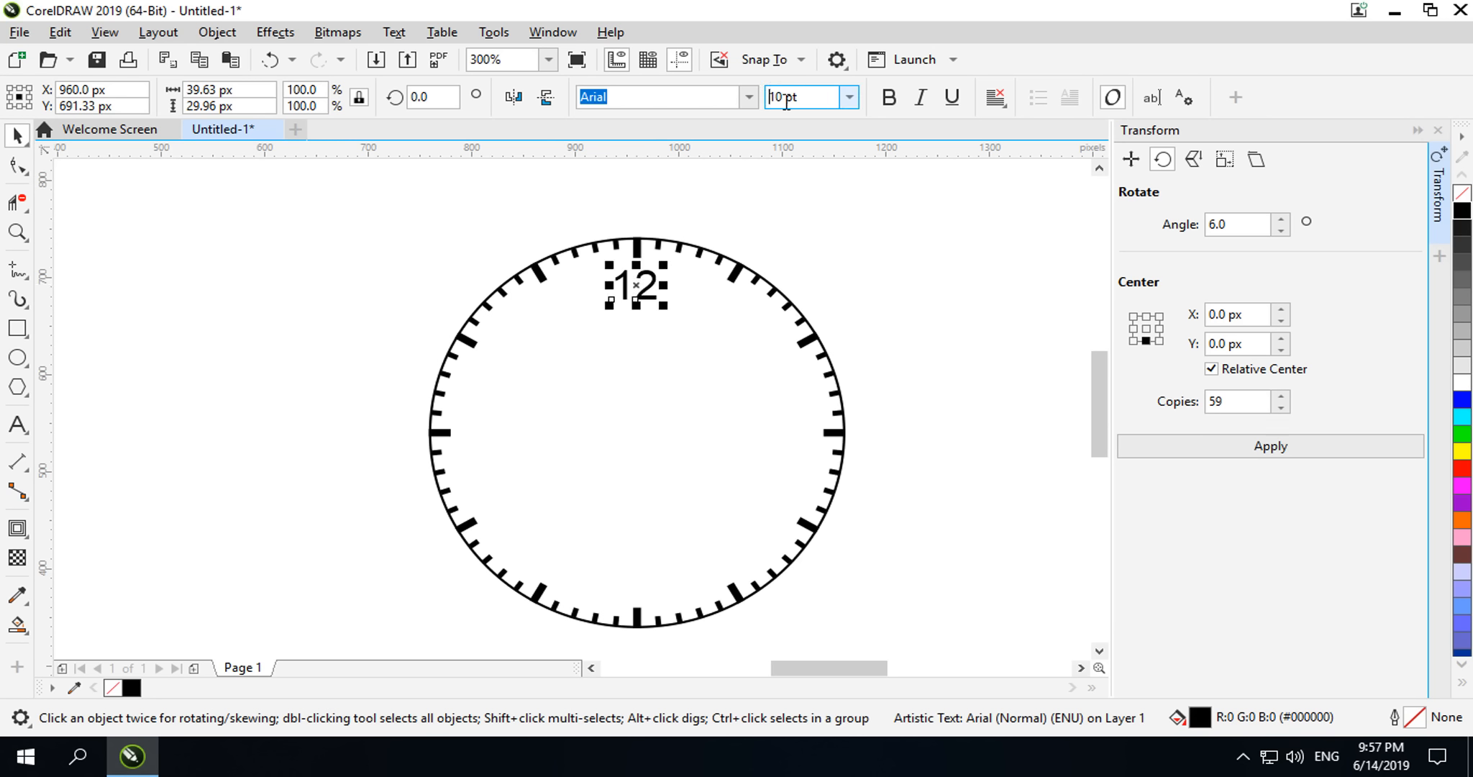
pyautogui.doubleClick(786, 101)
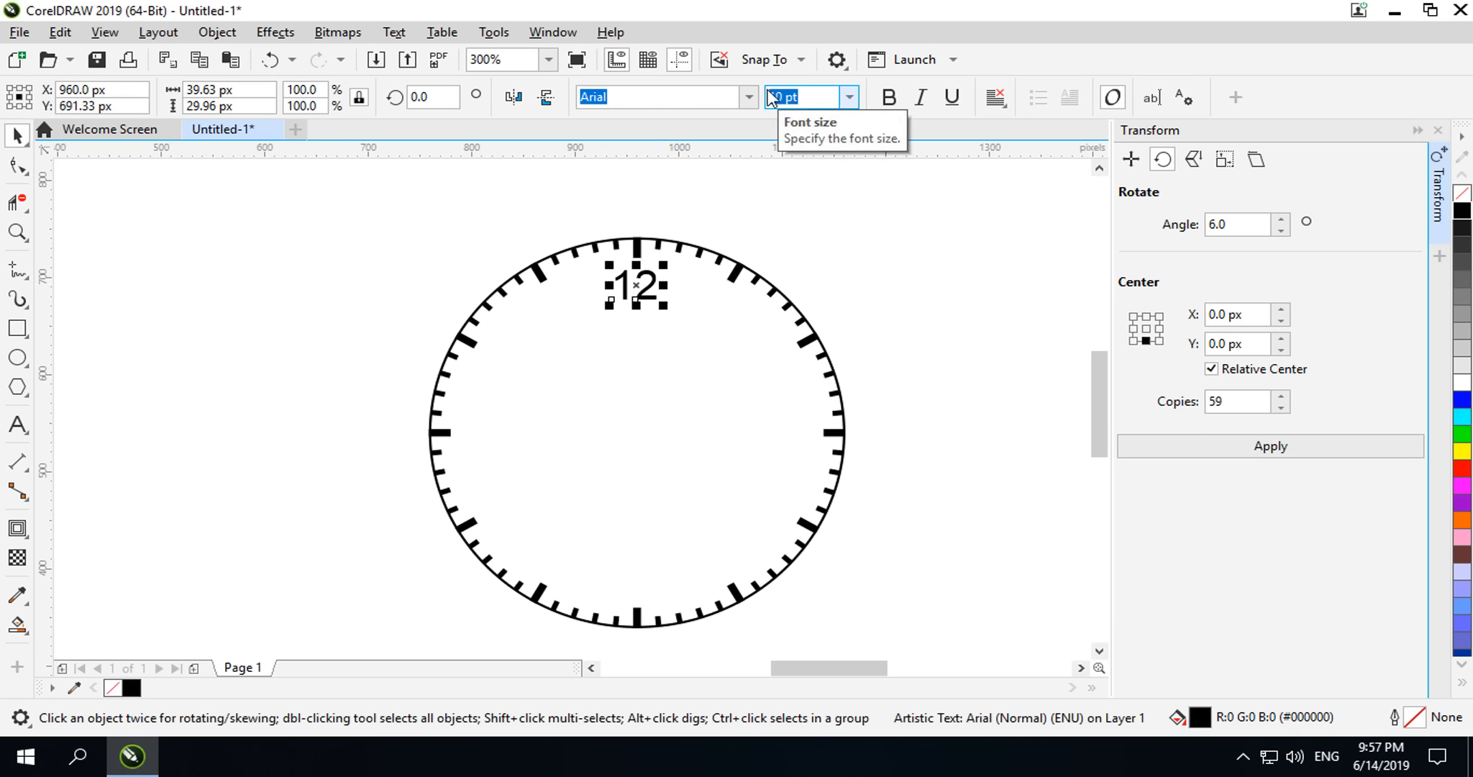
pyautogui.write('9')
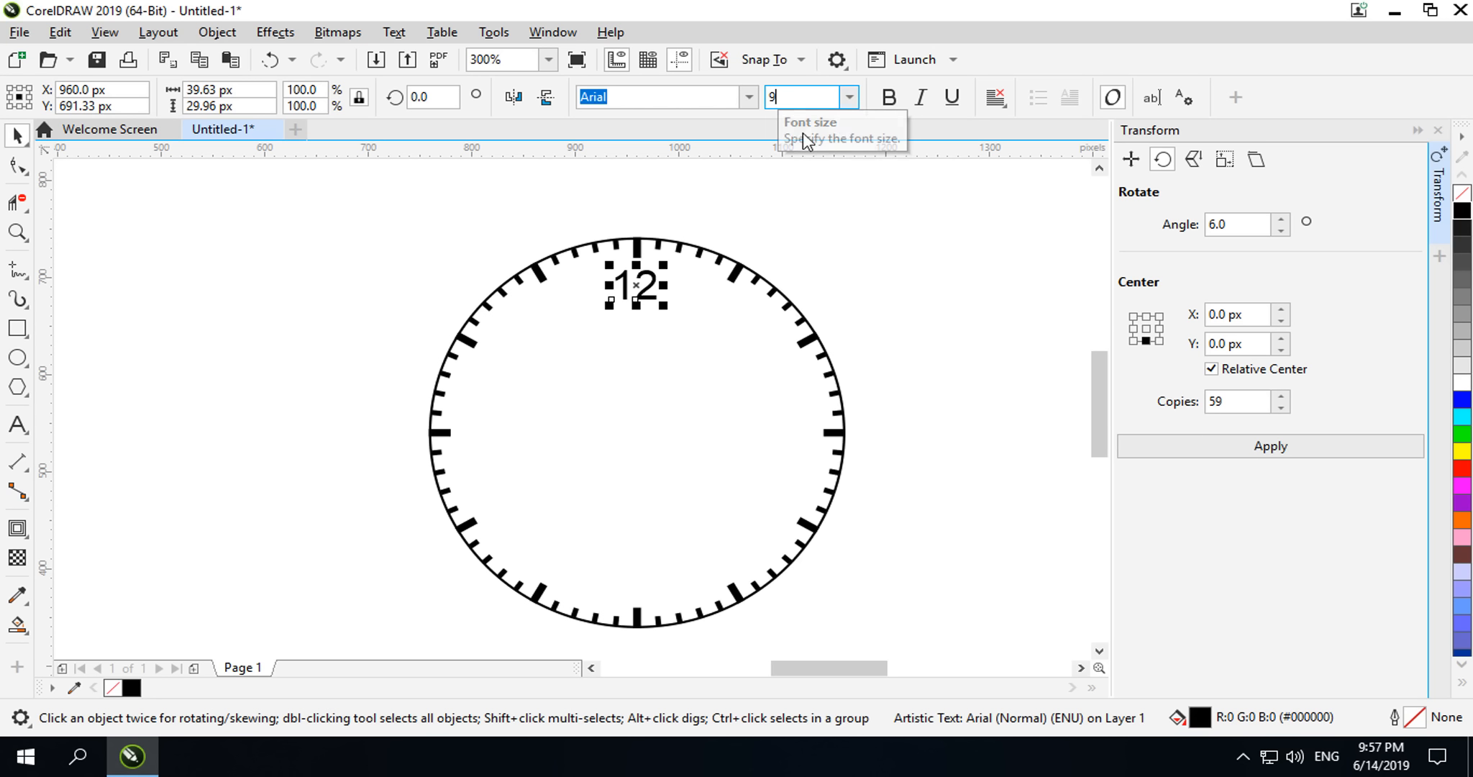
pyautogui.press('Return')
pyautogui.press('p')
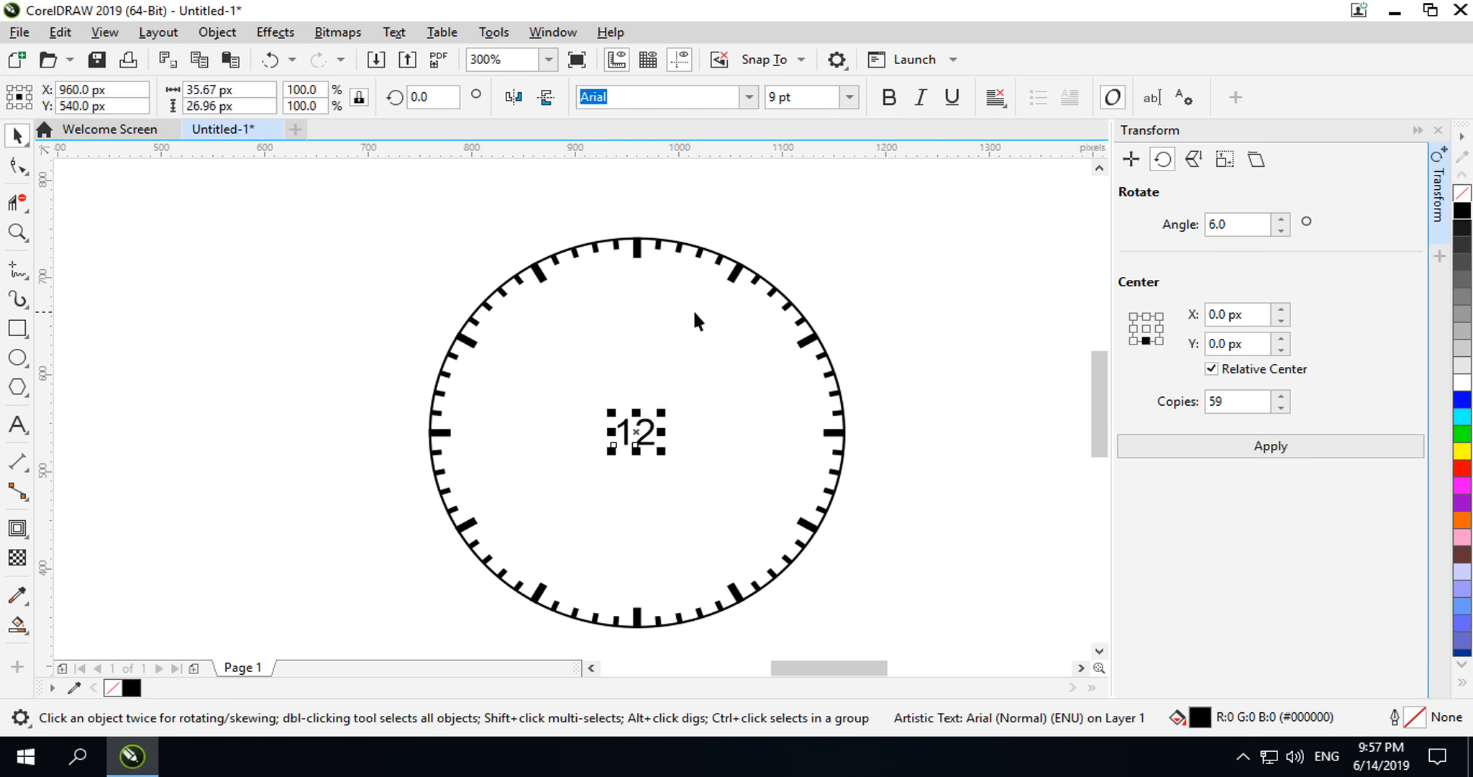
pyautogui.moveTo(632, 418); pyautogui.dragTo(640, 282)
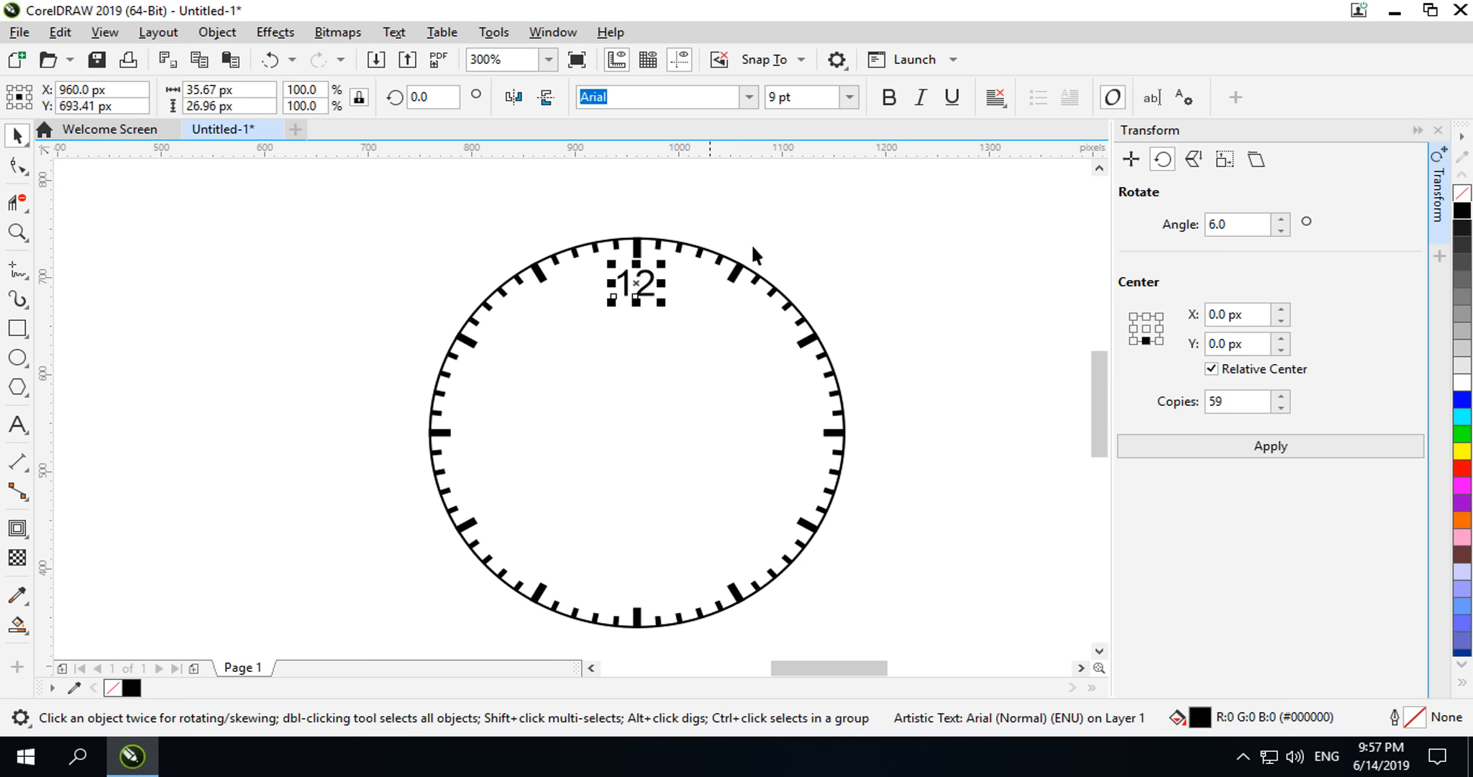
# Step: Set the alignment of the "12" text to center
pyautogui.click(995, 97)
pyautogui.click(1036, 168)
pyautogui.click(854, 241)
# Step: Move the rotation center of the "12" text to the center of the circle
pyautogui.click(647, 288)
pyautogui.click(1255, 225)
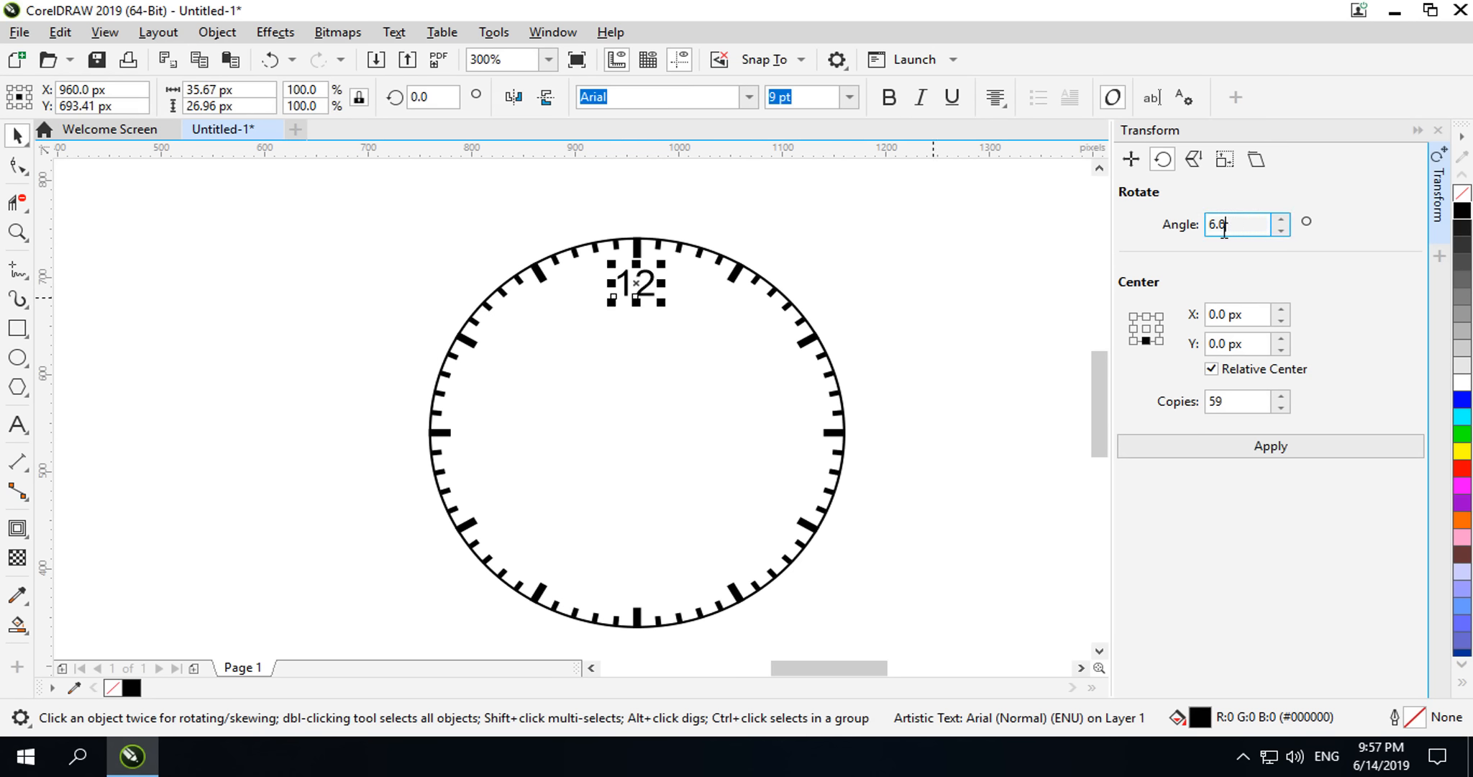
pyautogui.click(637, 292)
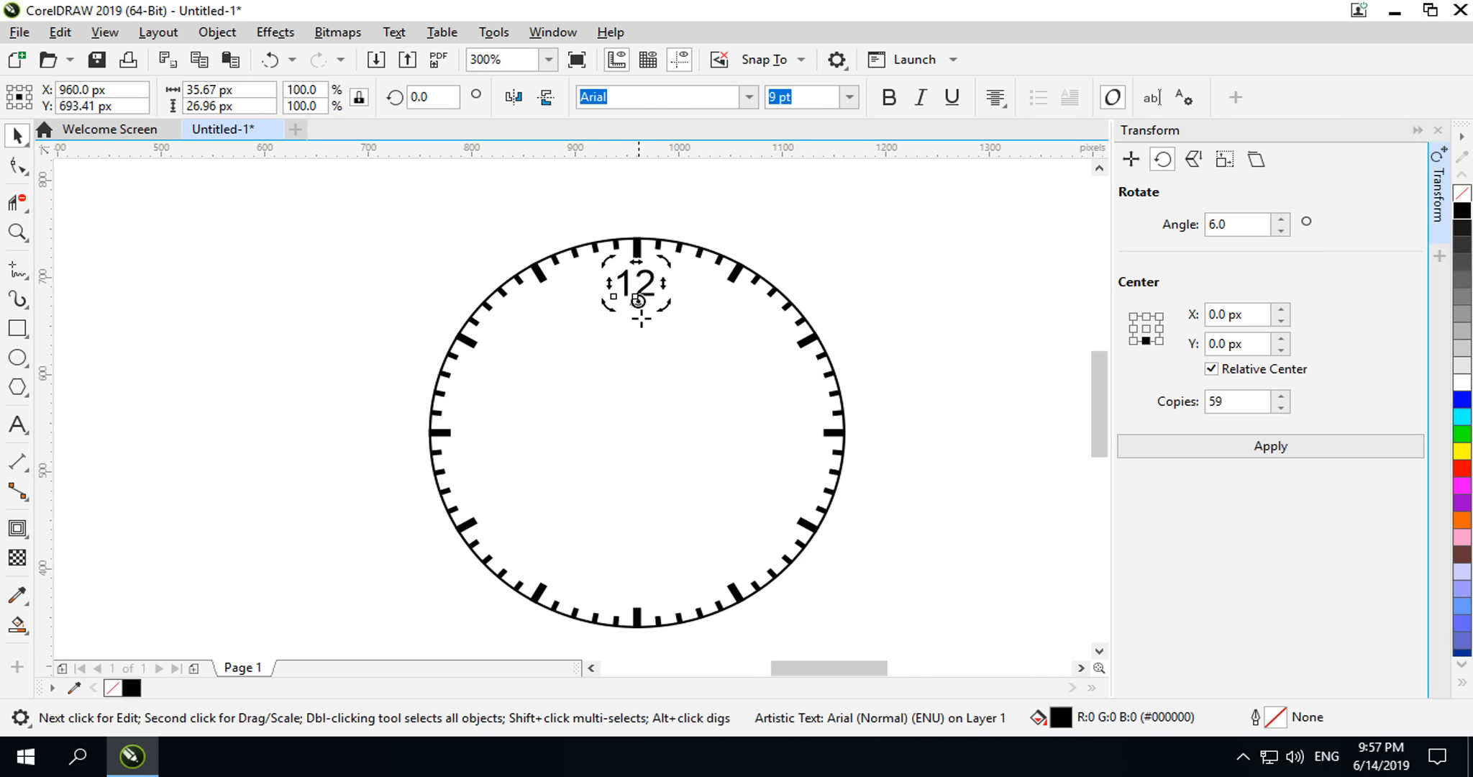
pyautogui.moveTo(641, 317); pyautogui.dragTo(646, 428)
# Step: Rotate the "12" text around the circle's center at an angle of 360/12 with 11 copies
pyautogui.moveTo(1259, 225); pyautogui.dragTo(1197, 238)
pyautogui.write('3')
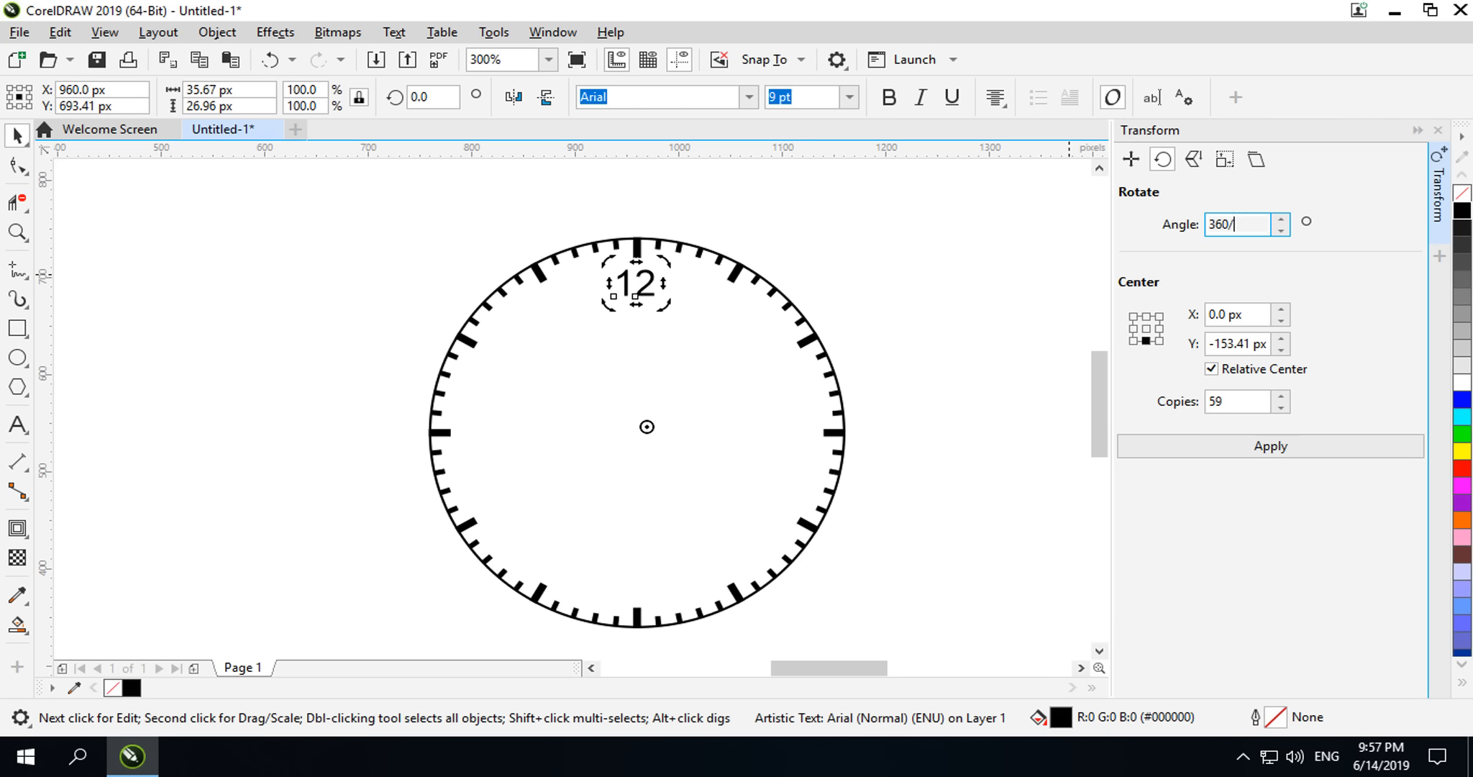
pyautogui.write('60/12')
pyautogui.click(1231, 398)
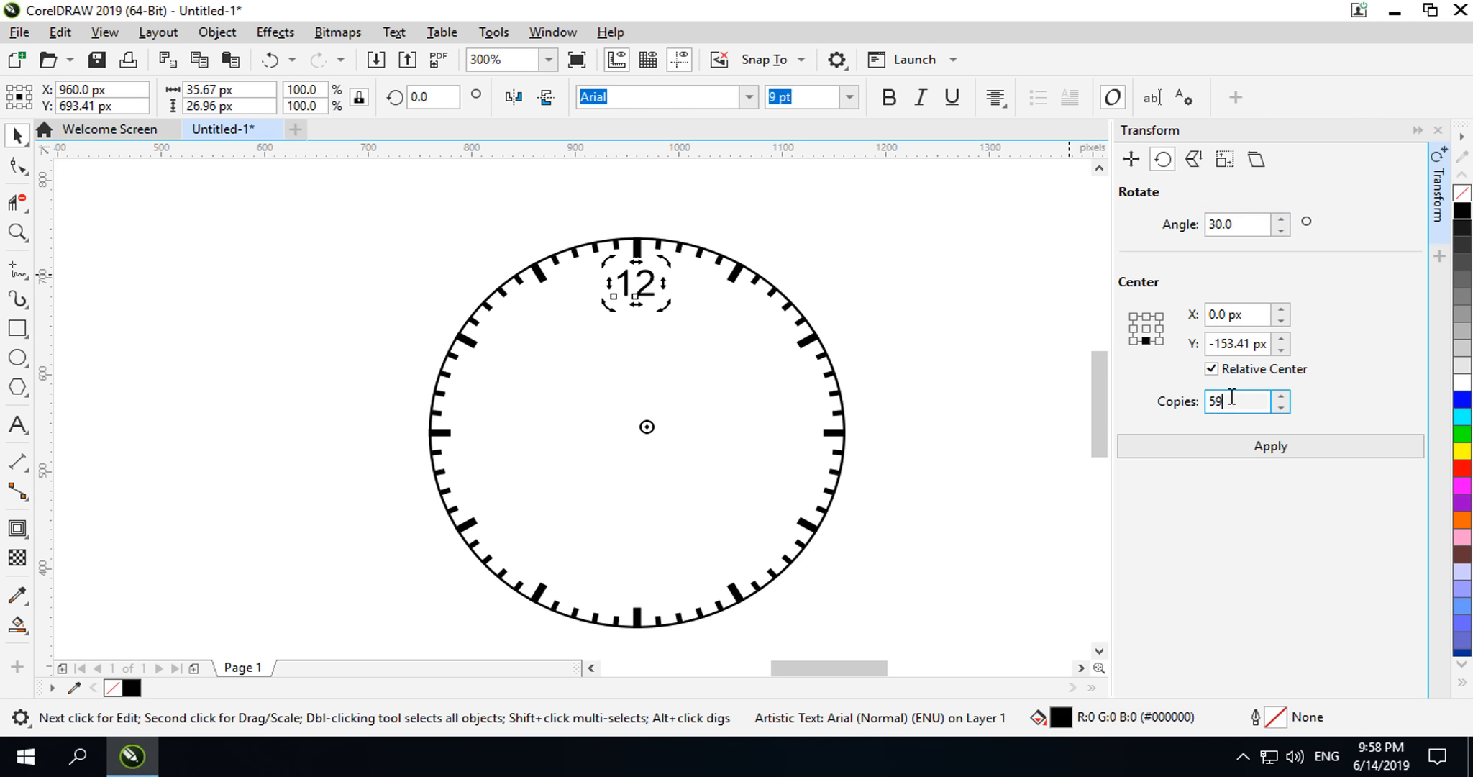
pyautogui.doubleClick(1232, 398)
pyautogui.write('11')
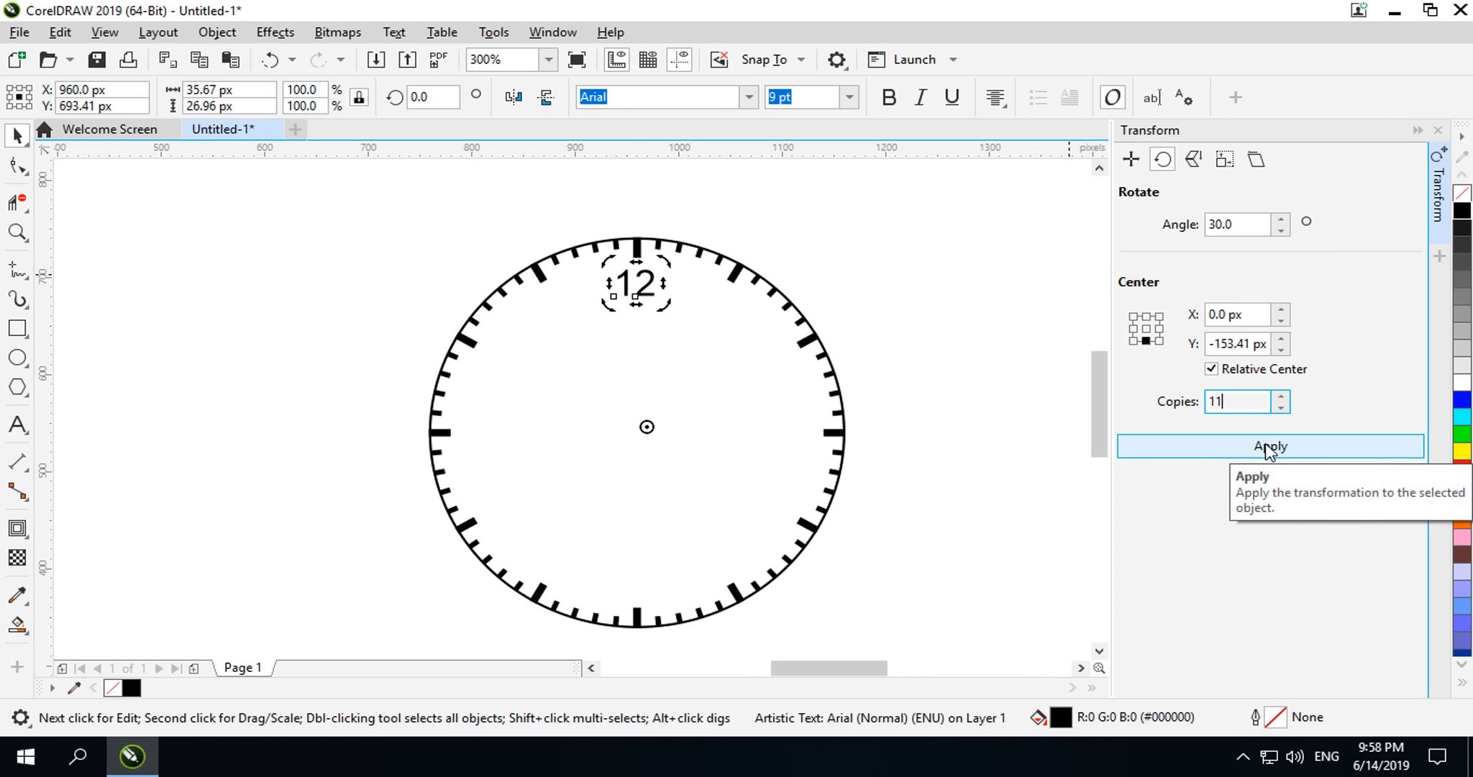
pyautogui.click(1269, 448)
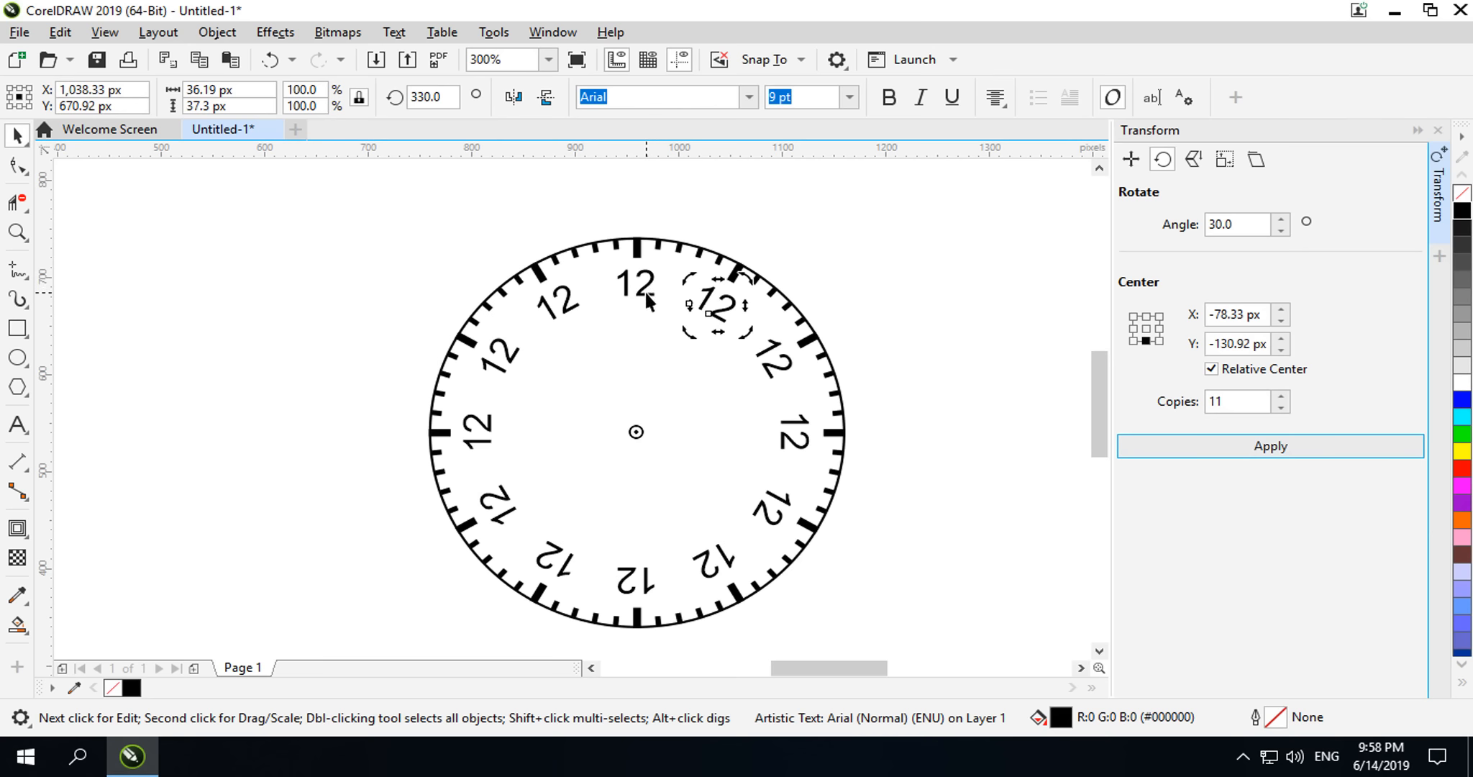
# Step: Clear the transformations of all twelve "12" texts around the circle so that the numerals stand upright
pyautogui.keyDown('shift'); pyautogui.click(565, 313); pyautogui.keyUp('shift')
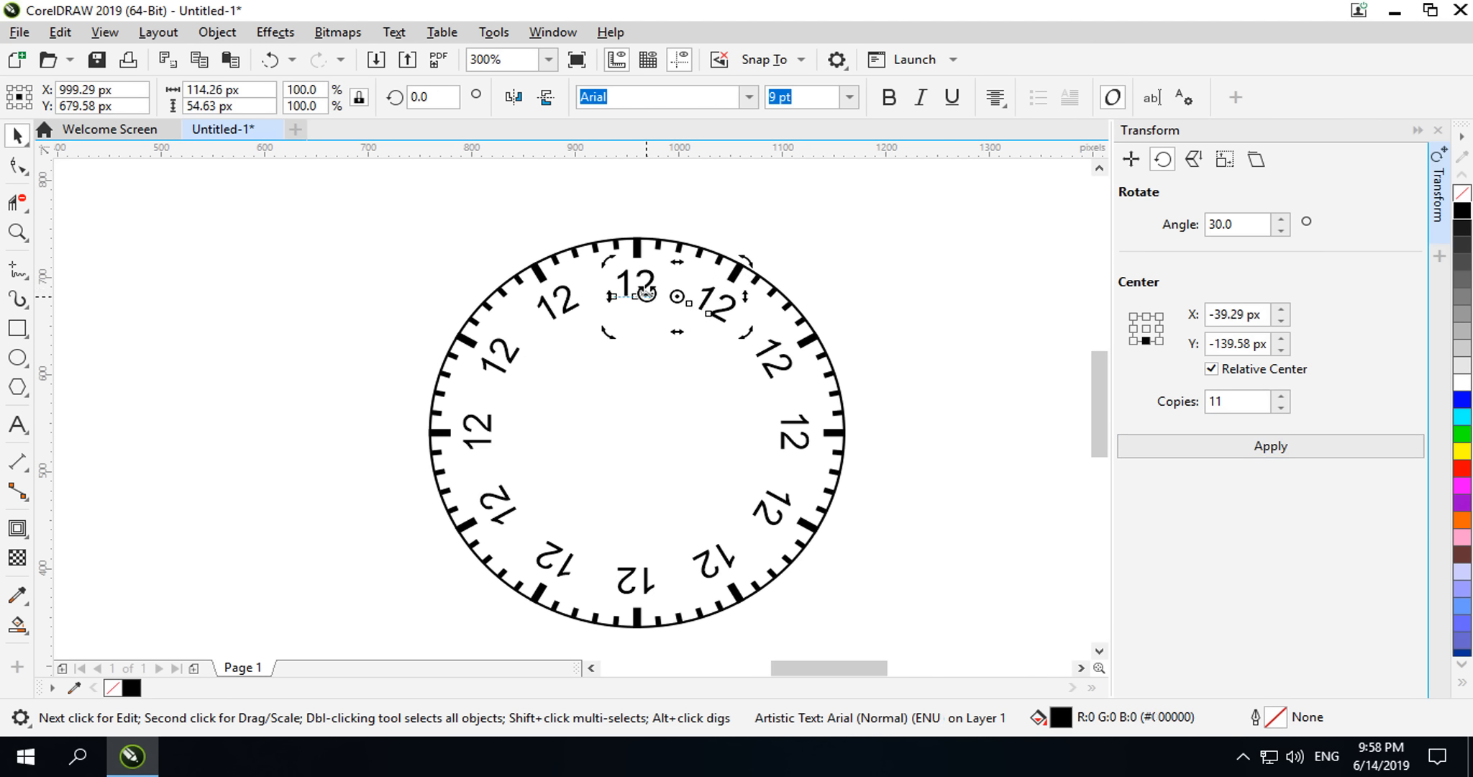
pyautogui.keyDown('shift'); pyautogui.click(512, 361); pyautogui.keyUp('shift')
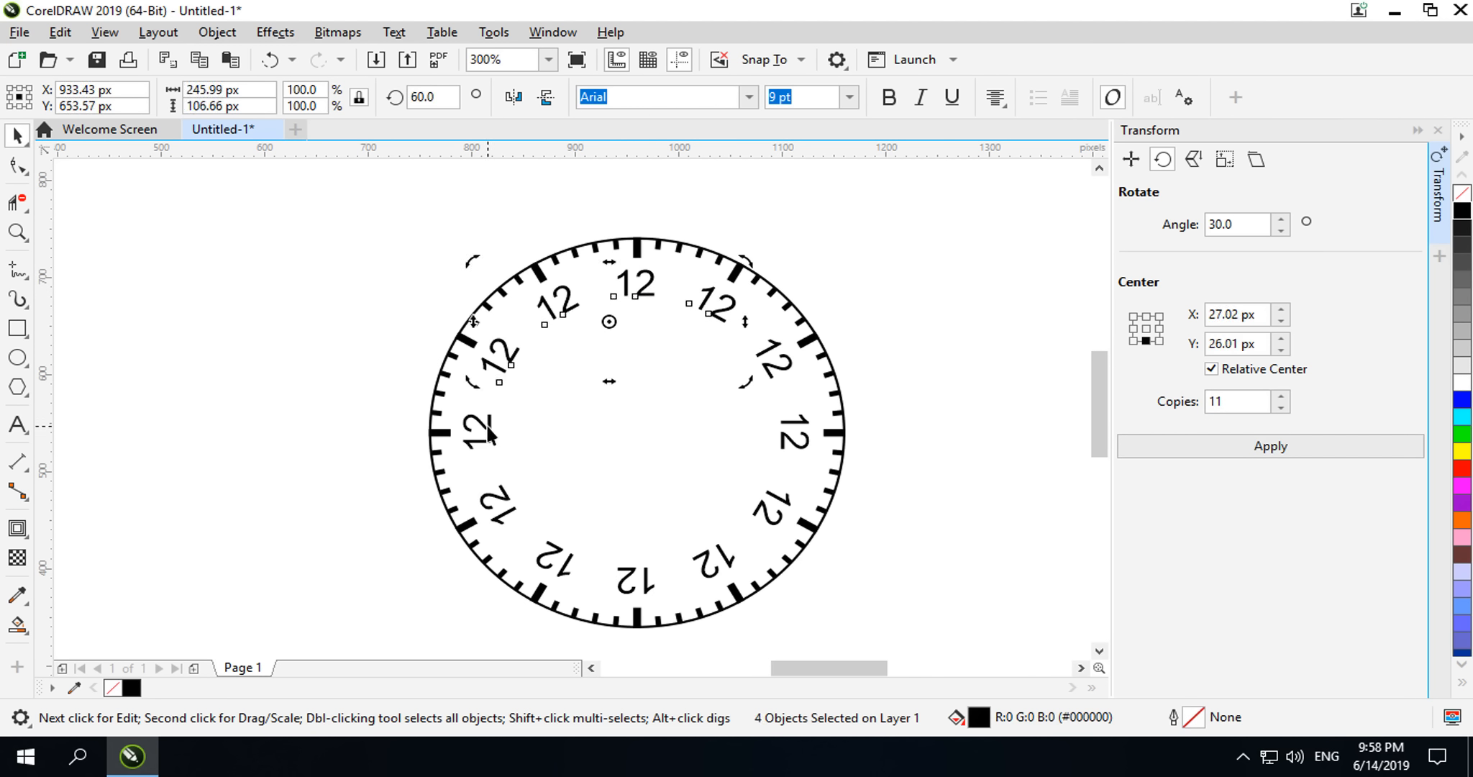
pyautogui.keyDown('shift'); pyautogui.click(486, 424); pyautogui.keyUp('shift')
pyautogui.keyDown('shift'); pyautogui.click(507, 503); pyautogui.keyUp('shift')
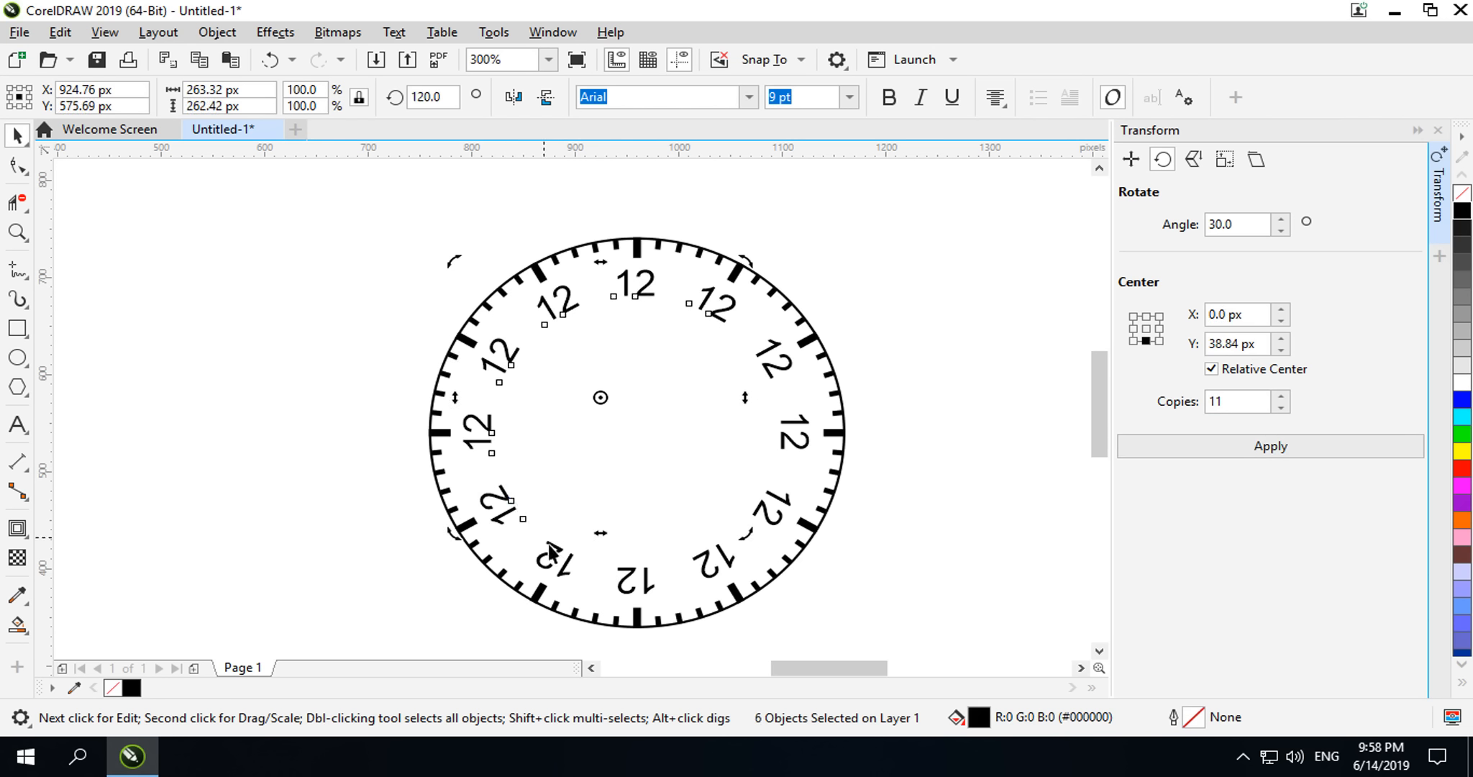
pyautogui.keyDown('shift'); pyautogui.click(559, 557); pyautogui.keyUp('shift')
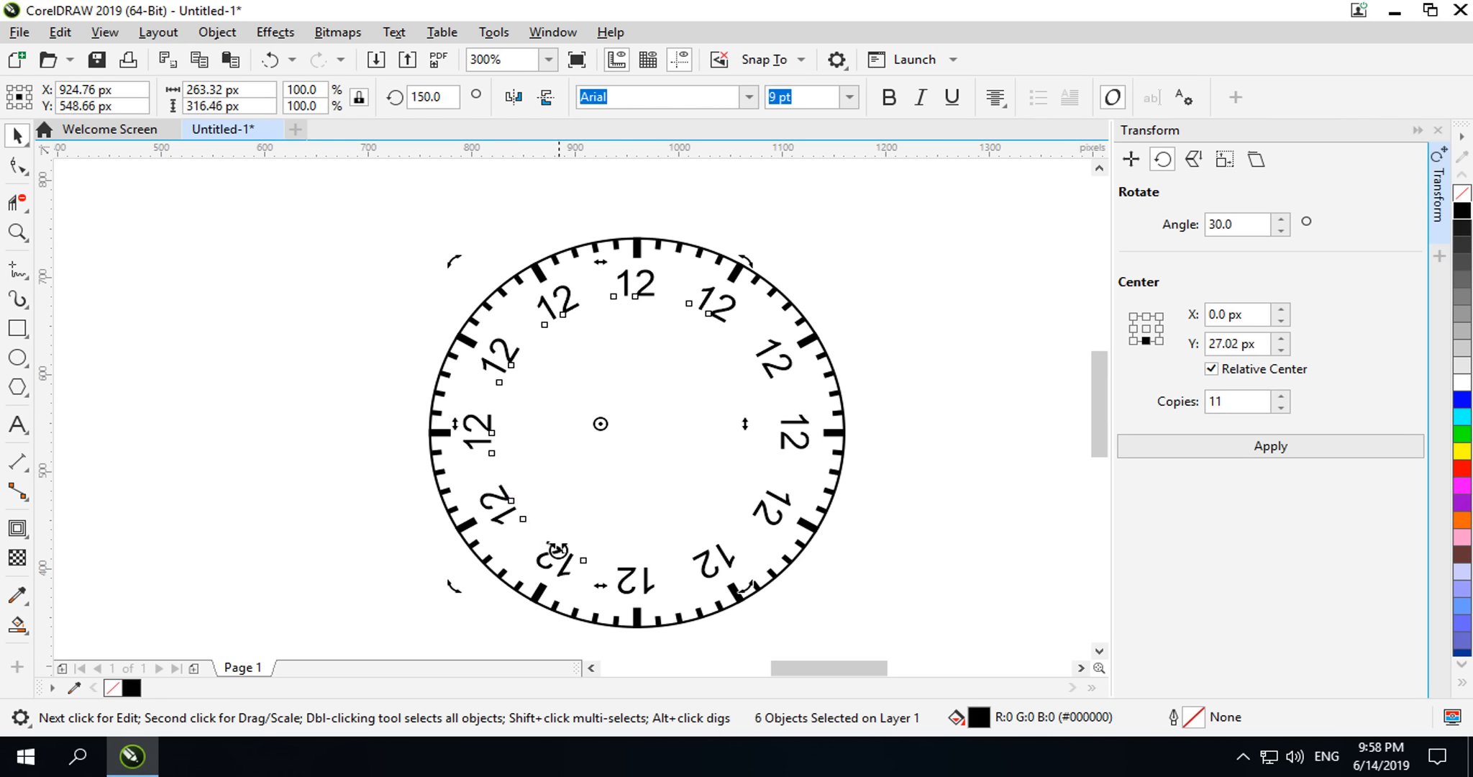
pyautogui.keyDown('shift'); pyautogui.click(631, 579); pyautogui.keyUp('shift')
pyautogui.keyDown('shift'); pyautogui.click(710, 560); pyautogui.keyUp('shift')
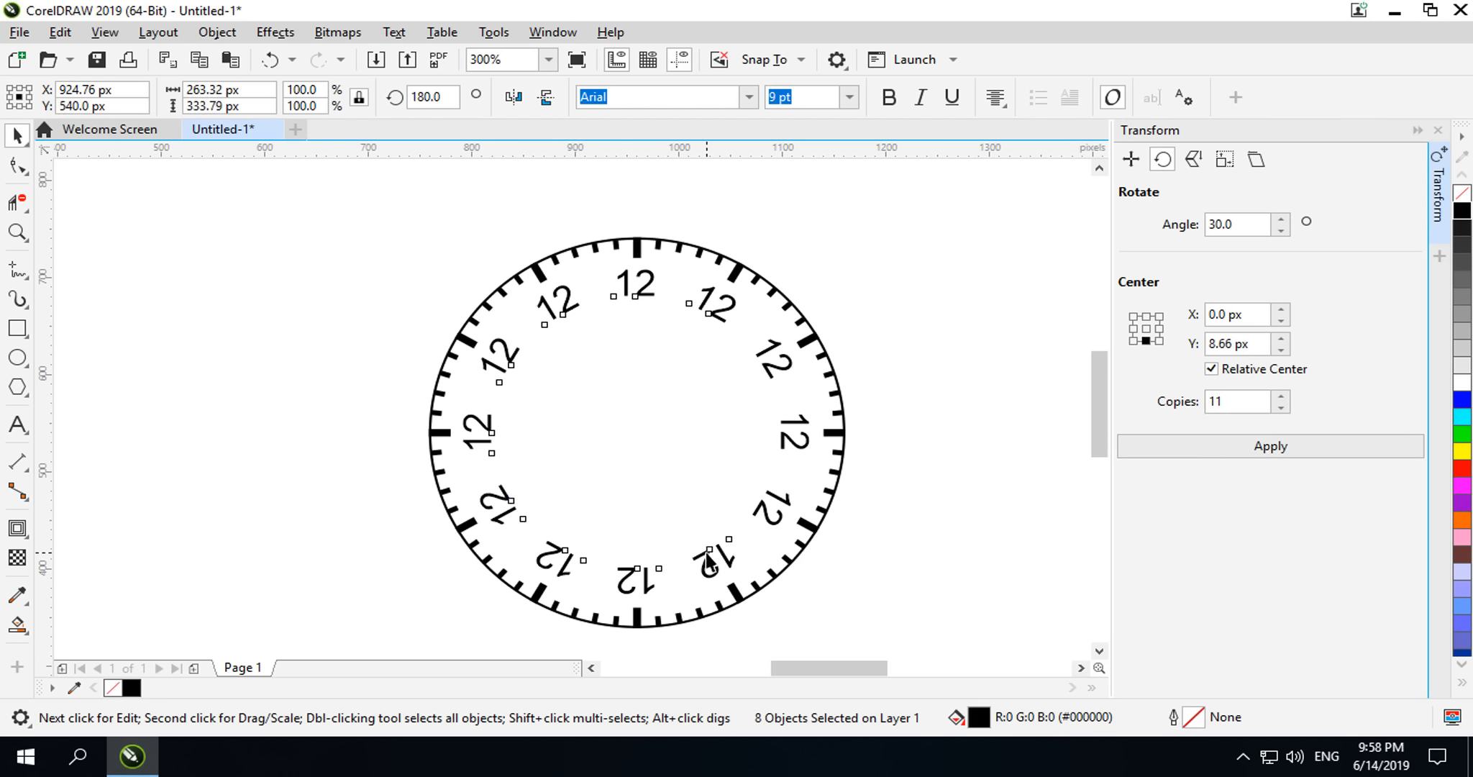
pyautogui.keyDown('shift'); pyautogui.click(768, 503); pyautogui.keyUp('shift')
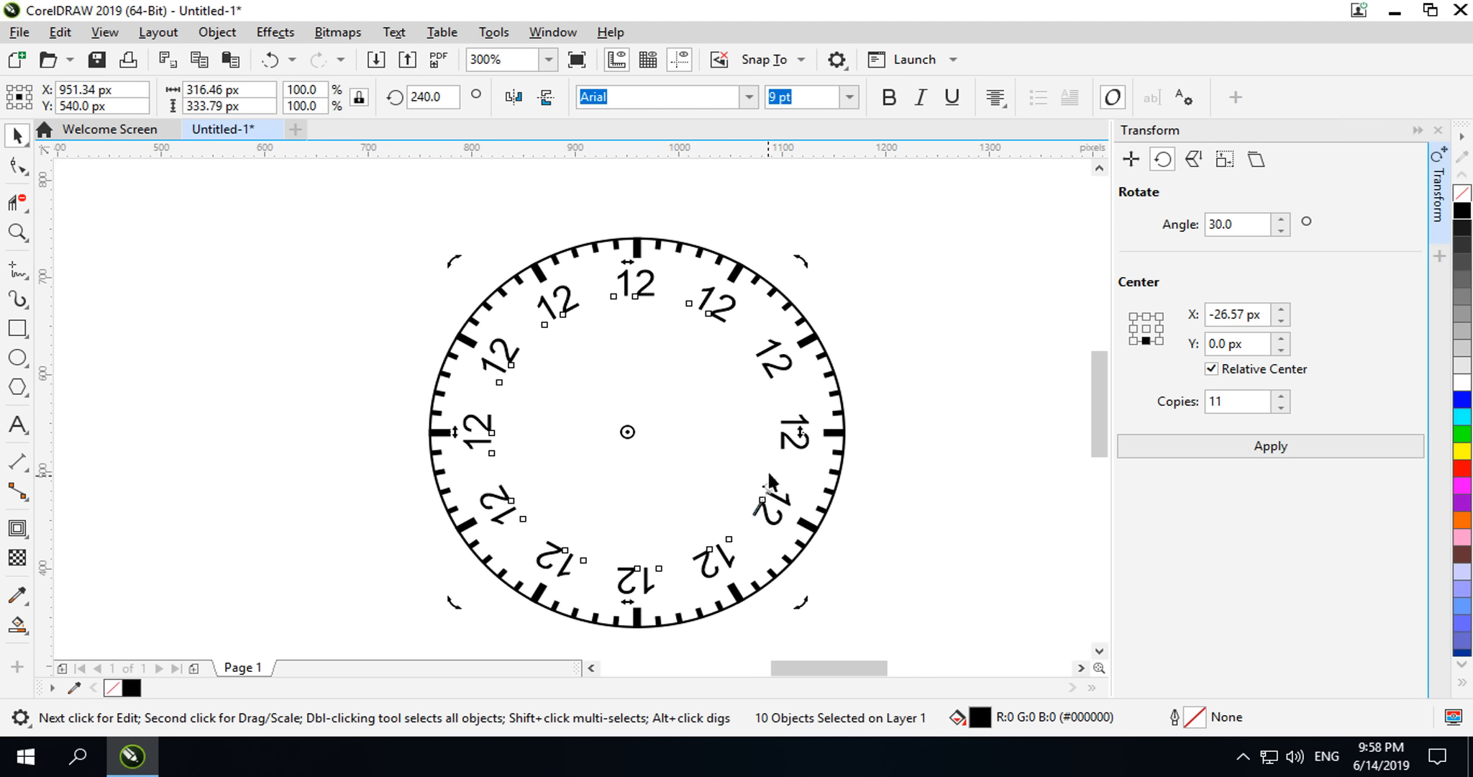
pyautogui.keyDown('shift'); pyautogui.click(782, 436); pyautogui.keyUp('shift')
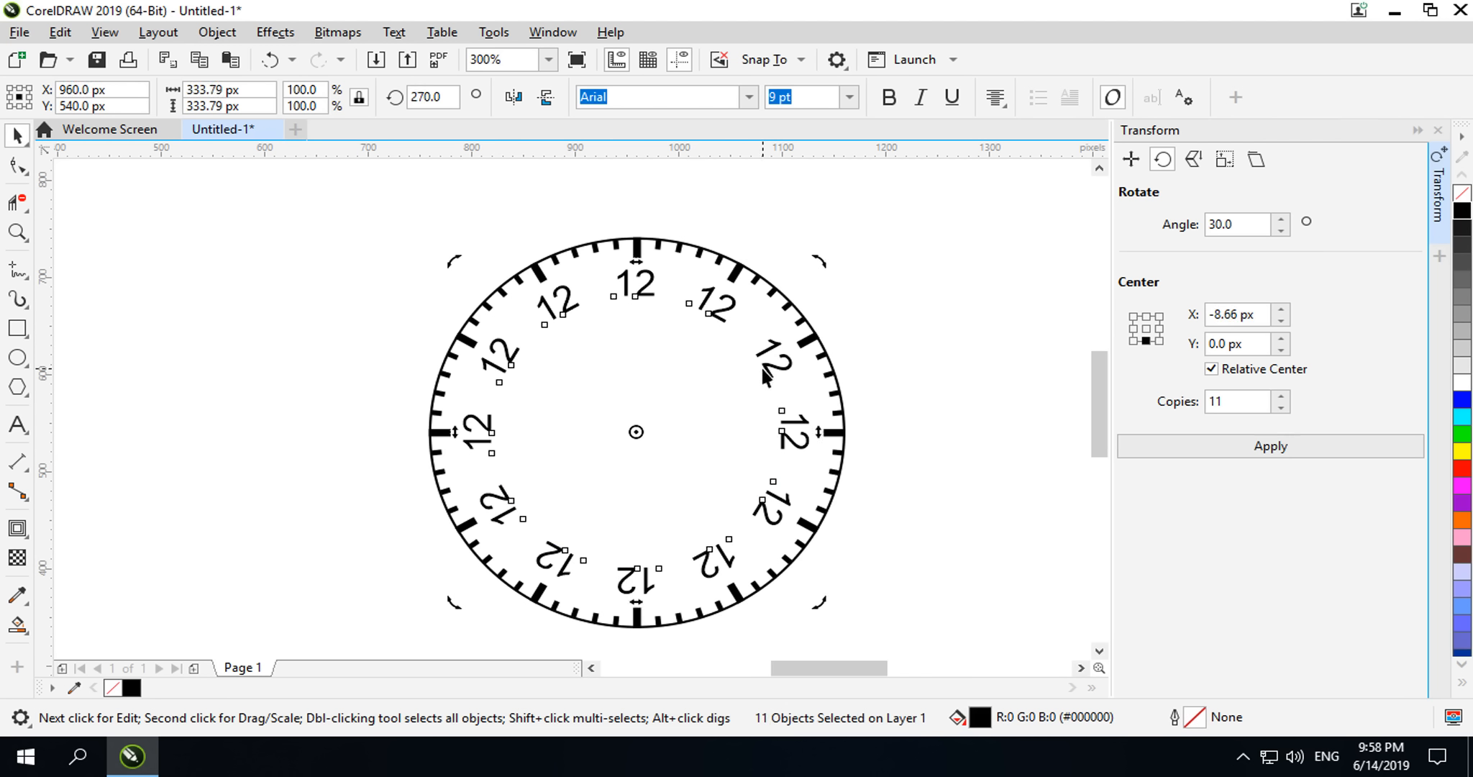
pyautogui.keyDown('shift'); pyautogui.click(767, 371); pyautogui.keyUp('shift')
pyautogui.click(236, 33)
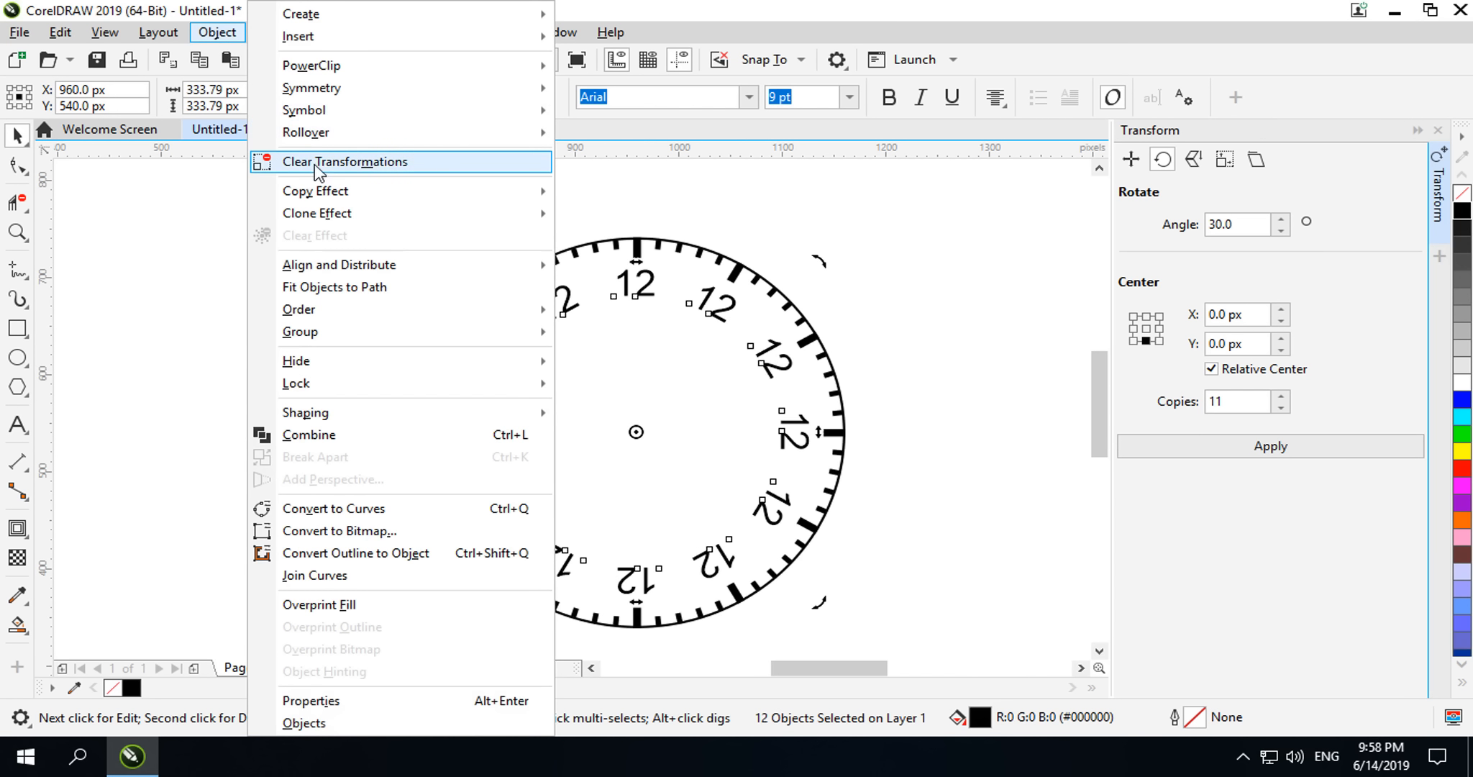
pyautogui.click(393, 167)
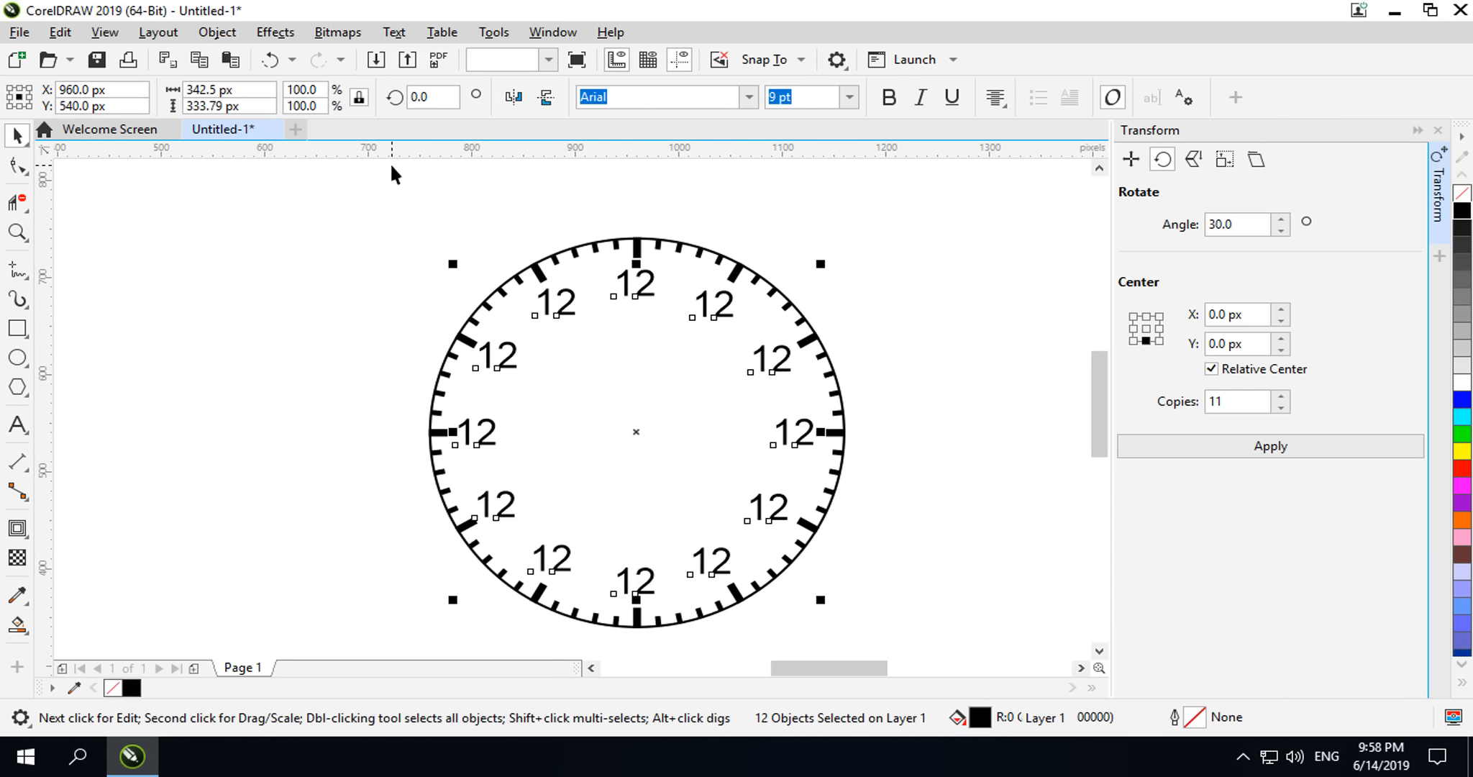
pyautogui.press('Escape')
# Step: Change the texts at the one, two and three o'clock positions to 1, 2 and 3
pyautogui.doubleClick(705, 304)
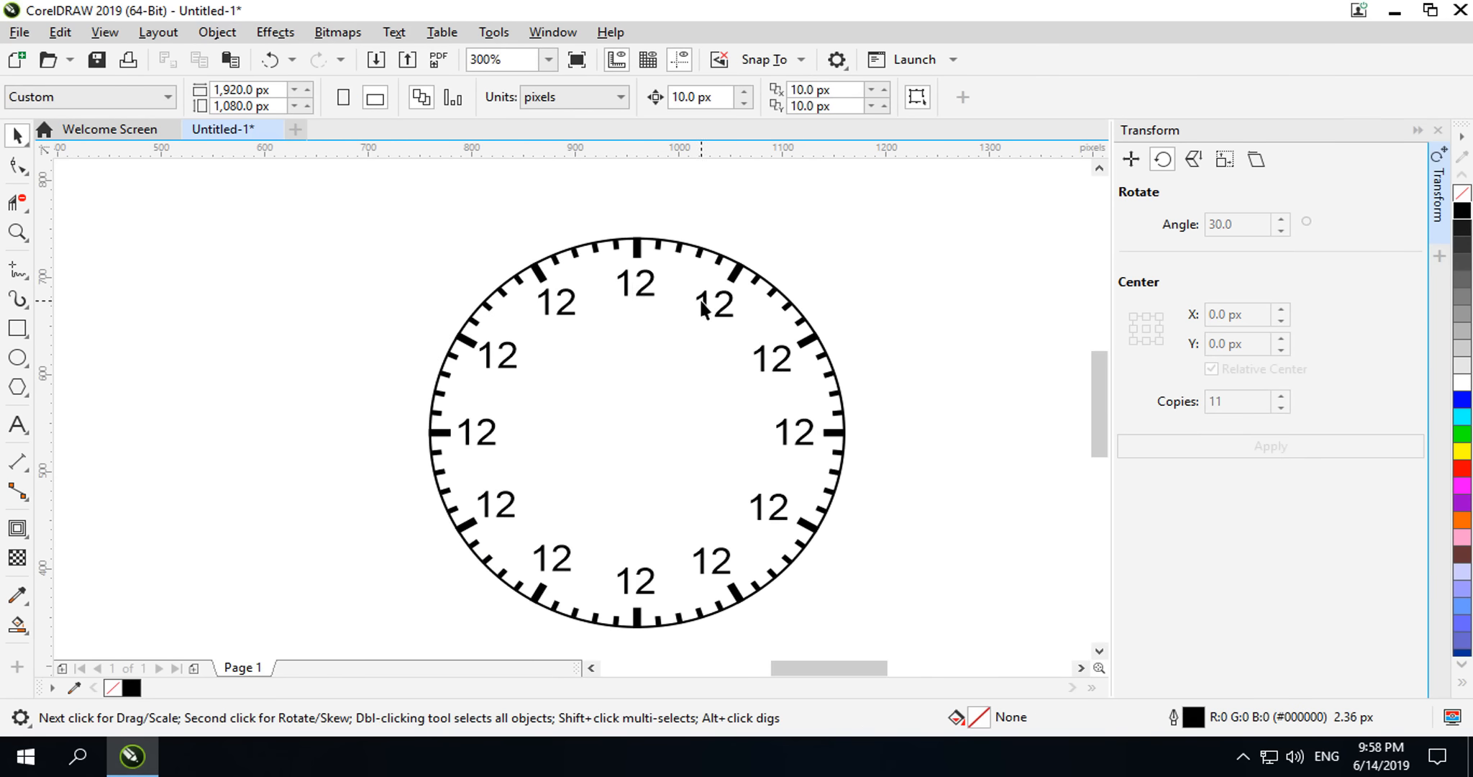
pyautogui.press('Delete')
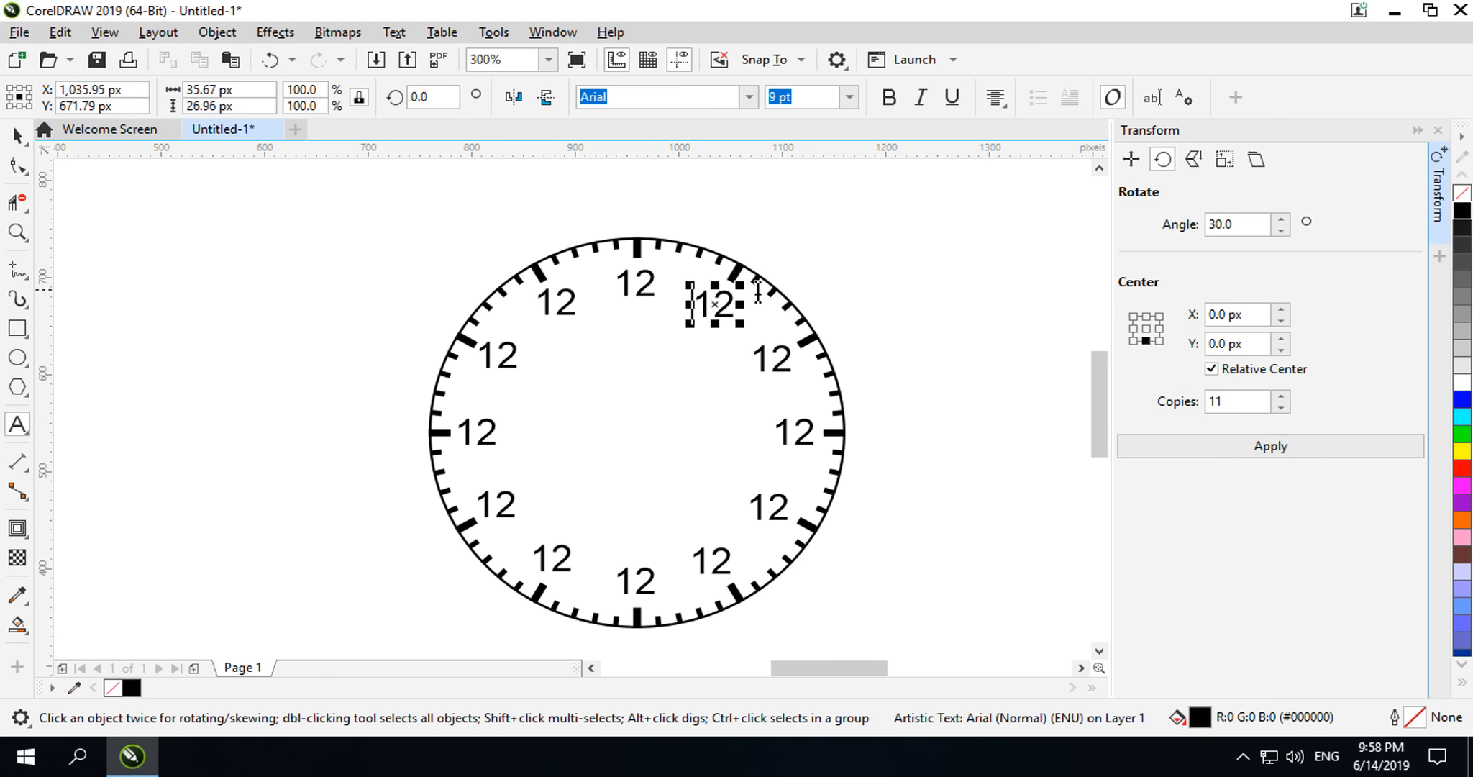
pyautogui.click(769, 364)
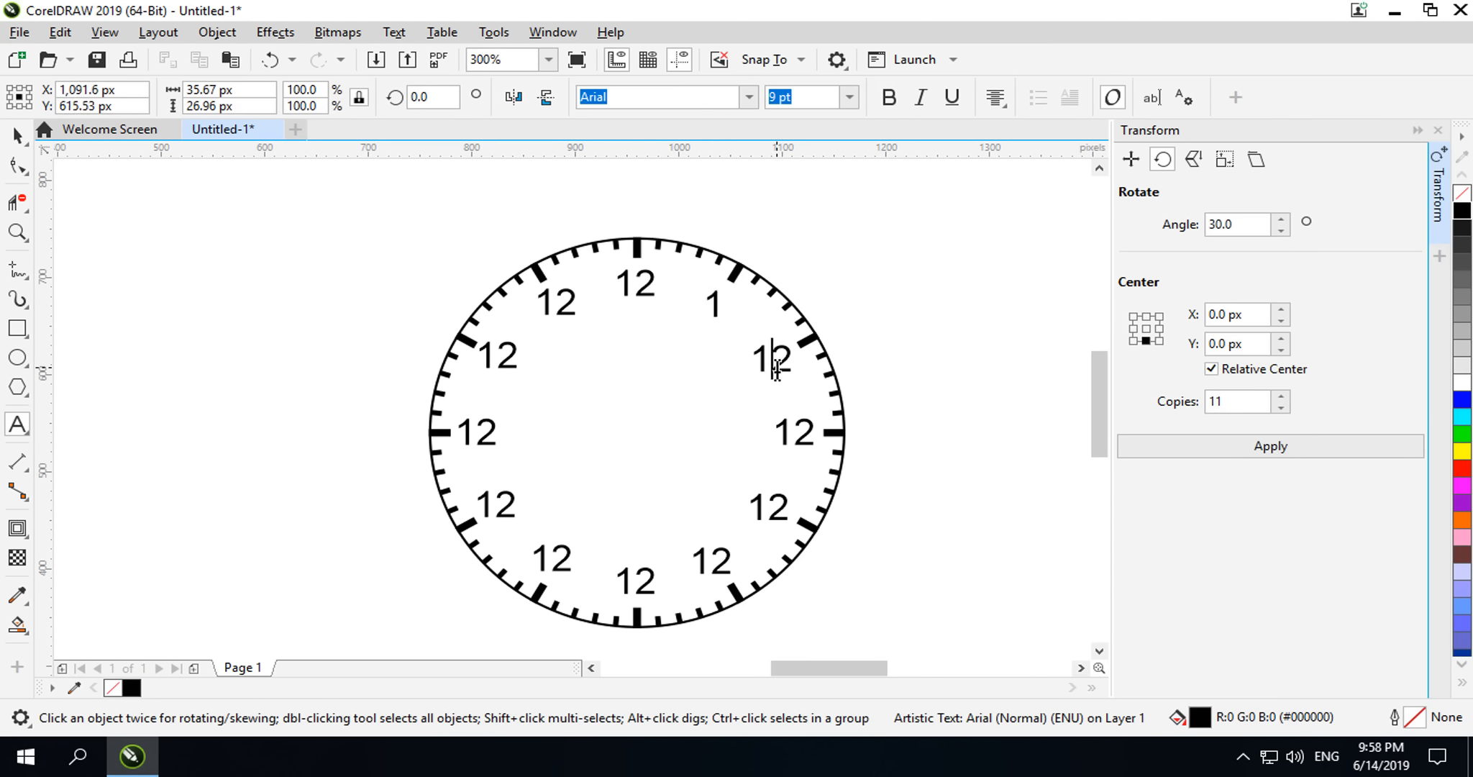
pyautogui.press('BackSpace')
pyautogui.click(794, 432)
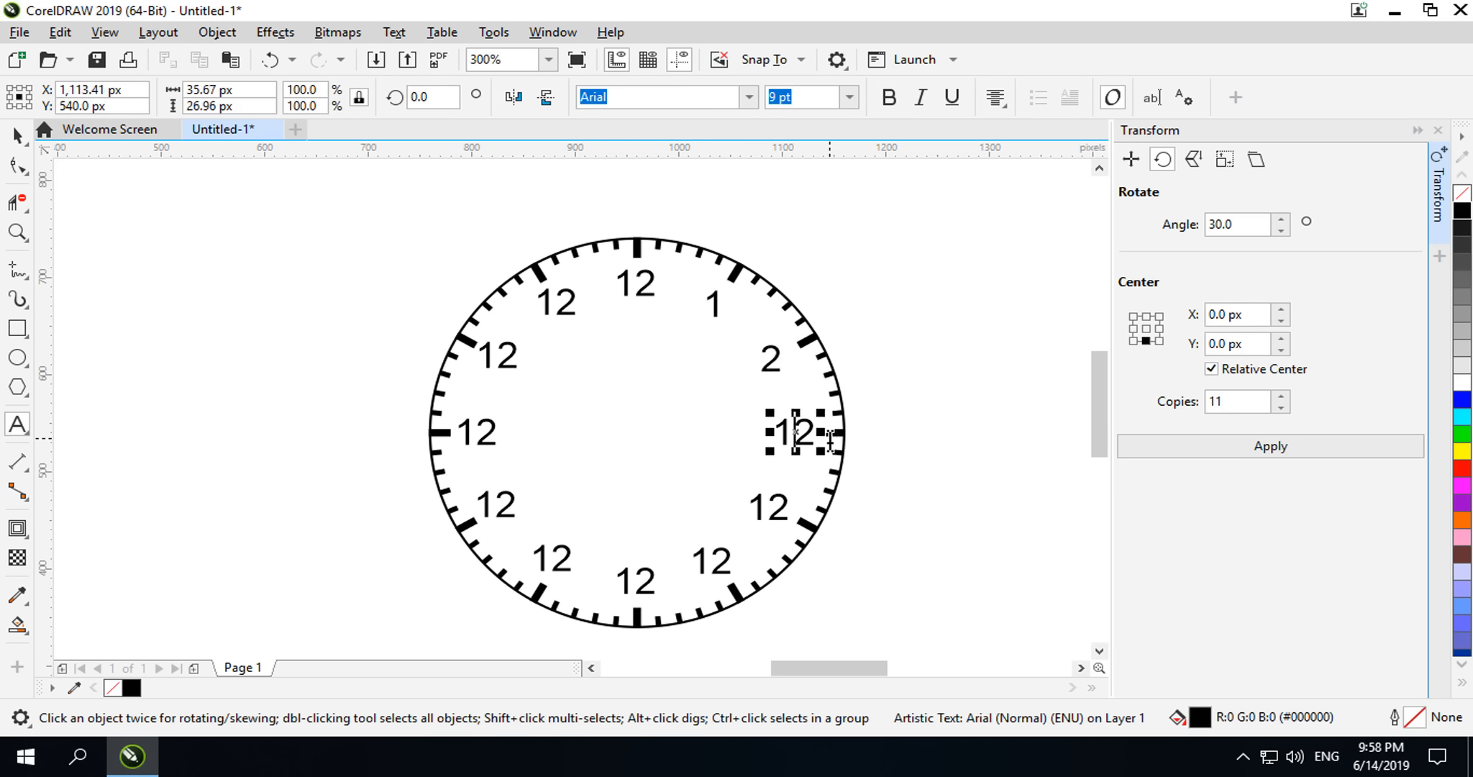
pyautogui.press('BackSpace')
pyautogui.press('Delete')
pyautogui.write('3')
# Step: Change the texts at the four, five and six o'clock positions to 4, 5 and 6
pyautogui.click(772, 506)
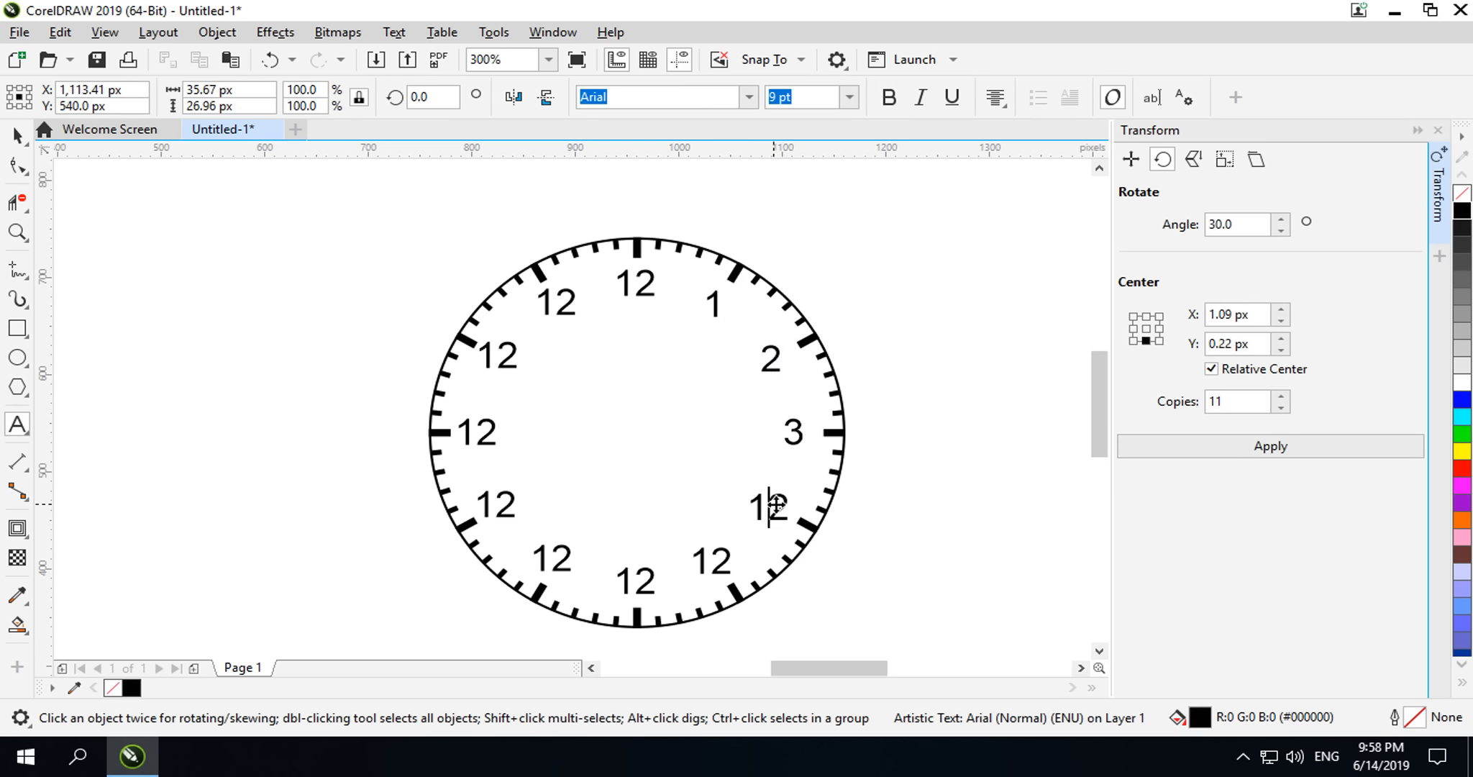
pyautogui.press('BackSpace')
pyautogui.press('Delete')
pyautogui.write('4')
pyautogui.click(727, 554)
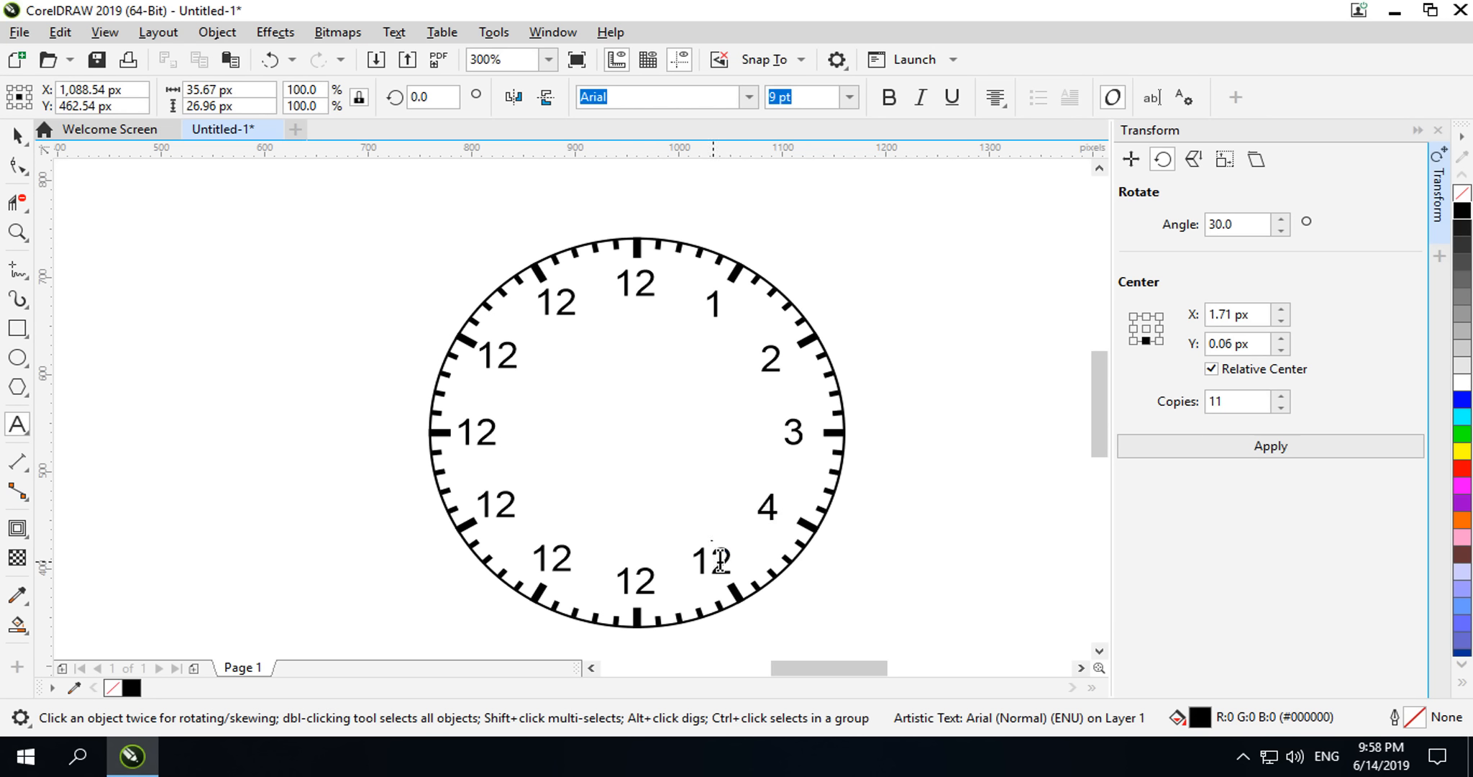
pyautogui.press('BackSpace')
pyautogui.press('BackSpace')
pyautogui.write('5')
pyautogui.doubleClick(638, 583)
pyautogui.press('BackSpace')
pyautogui.write('6')
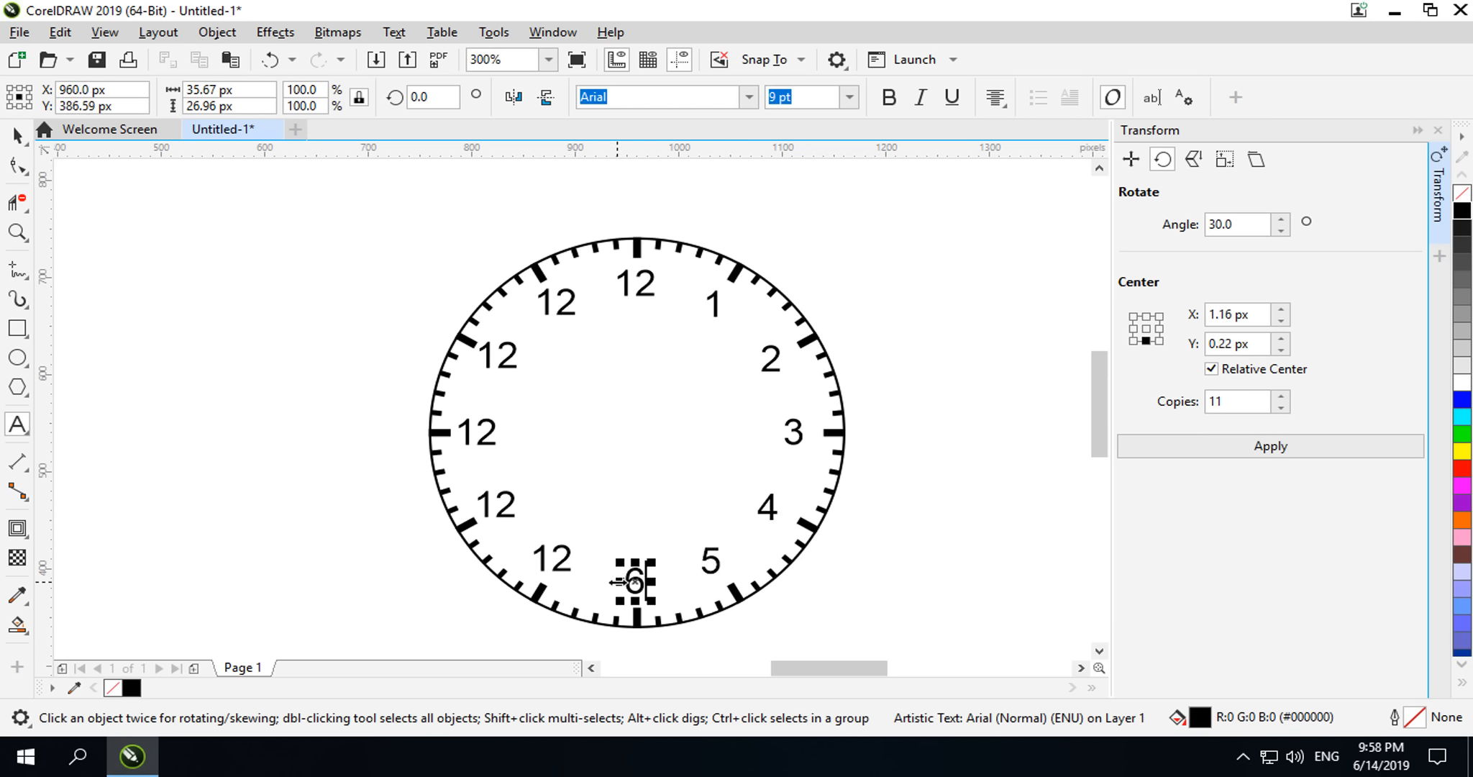
# Step: Change the texts at the seven, eight and nine o'clock positions to 7, 8 and 9
pyautogui.click(560, 561)
pyautogui.press('BackSpace')
pyautogui.press('Delete')
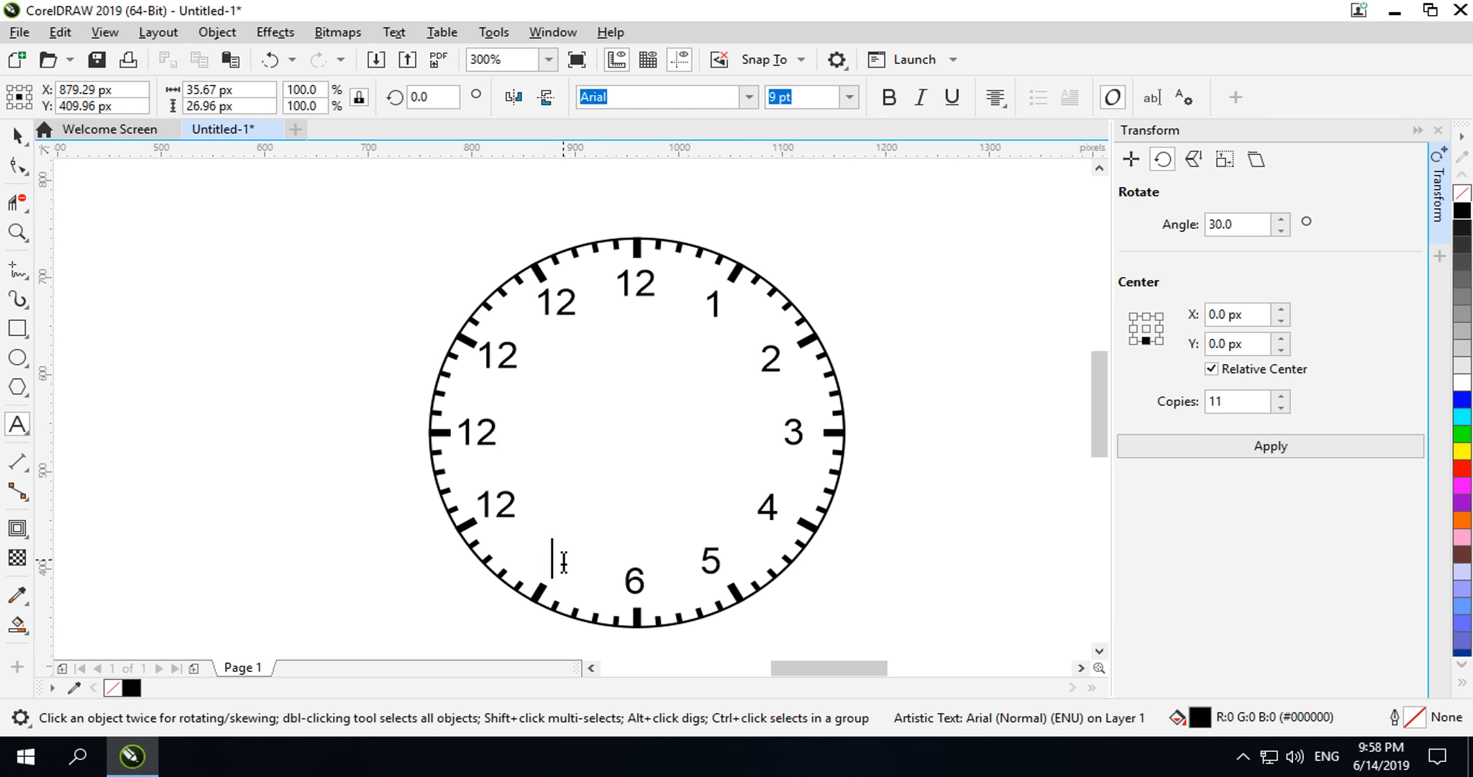
pyautogui.write('7')
pyautogui.click(508, 504)
pyautogui.press('BackSpace')
pyautogui.press('Delete')
pyautogui.write('8')
pyautogui.click(483, 434)
pyautogui.press('BackSpace')
pyautogui.press('Delete')
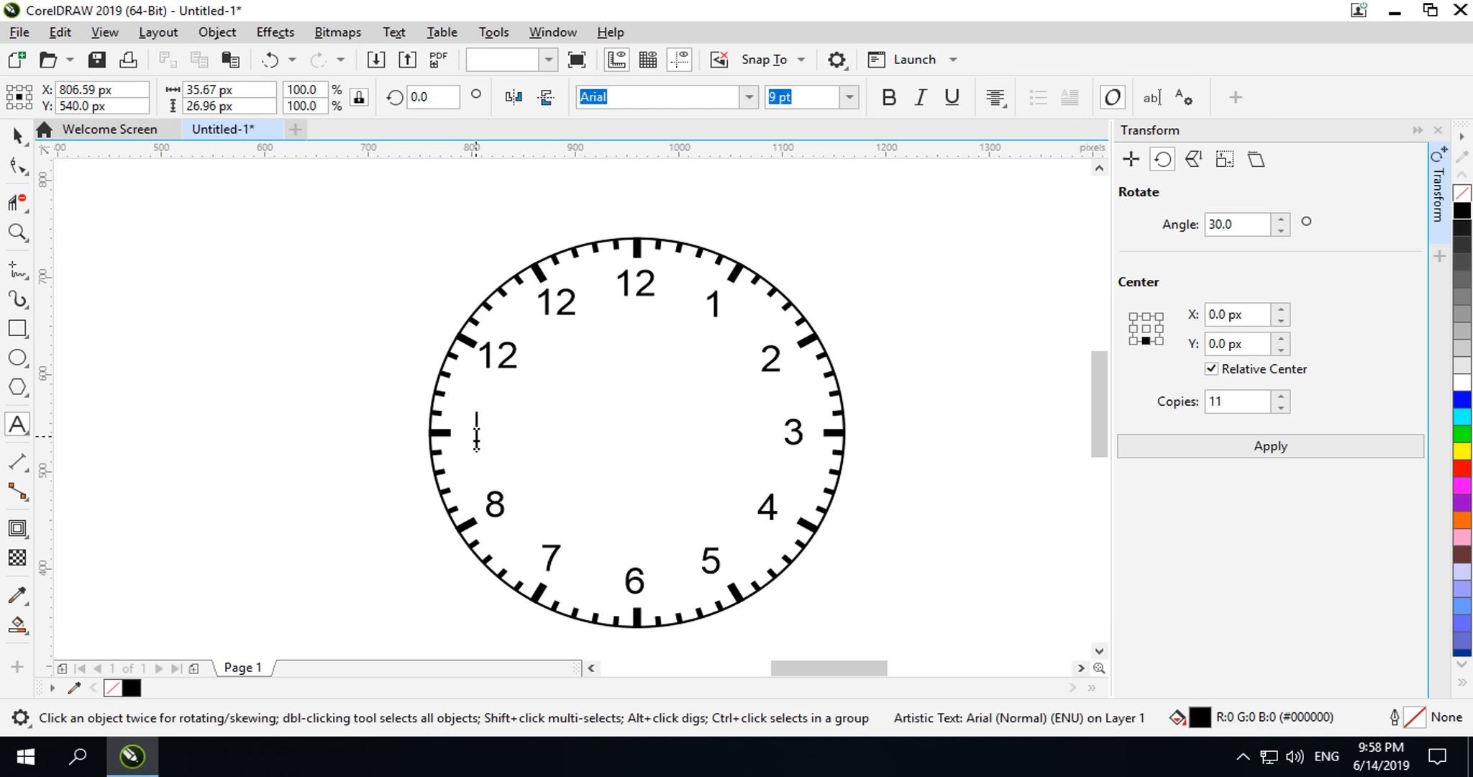
pyautogui.write('9')
# Step: Change the texts at the ten and eleven o'clock positions to 10 and 11, and leave nothing selected
pyautogui.click(497, 356)
pyautogui.press('BackSpace')
pyautogui.press('Delete')
pyautogui.write('10')
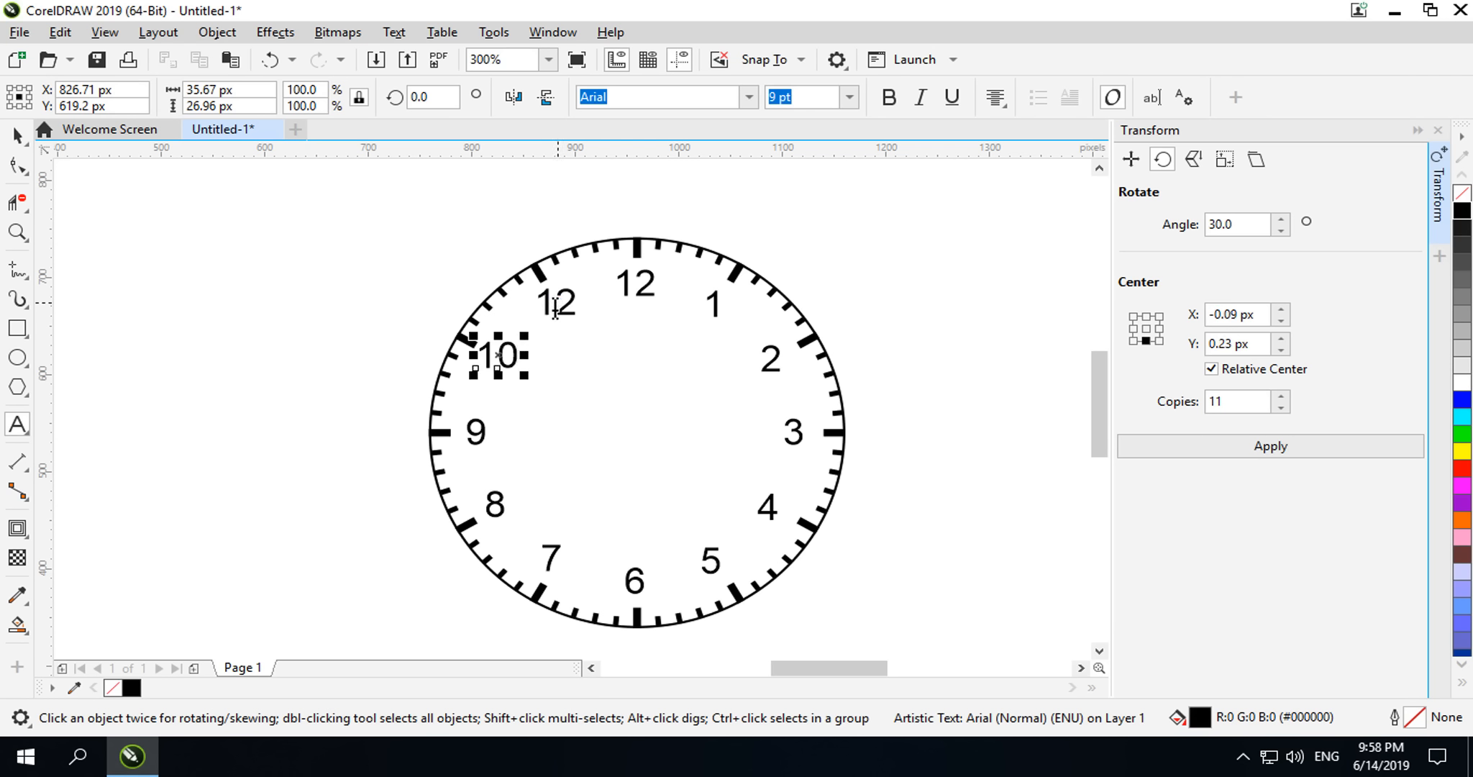
pyautogui.click(558, 310)
pyautogui.press('Delete')
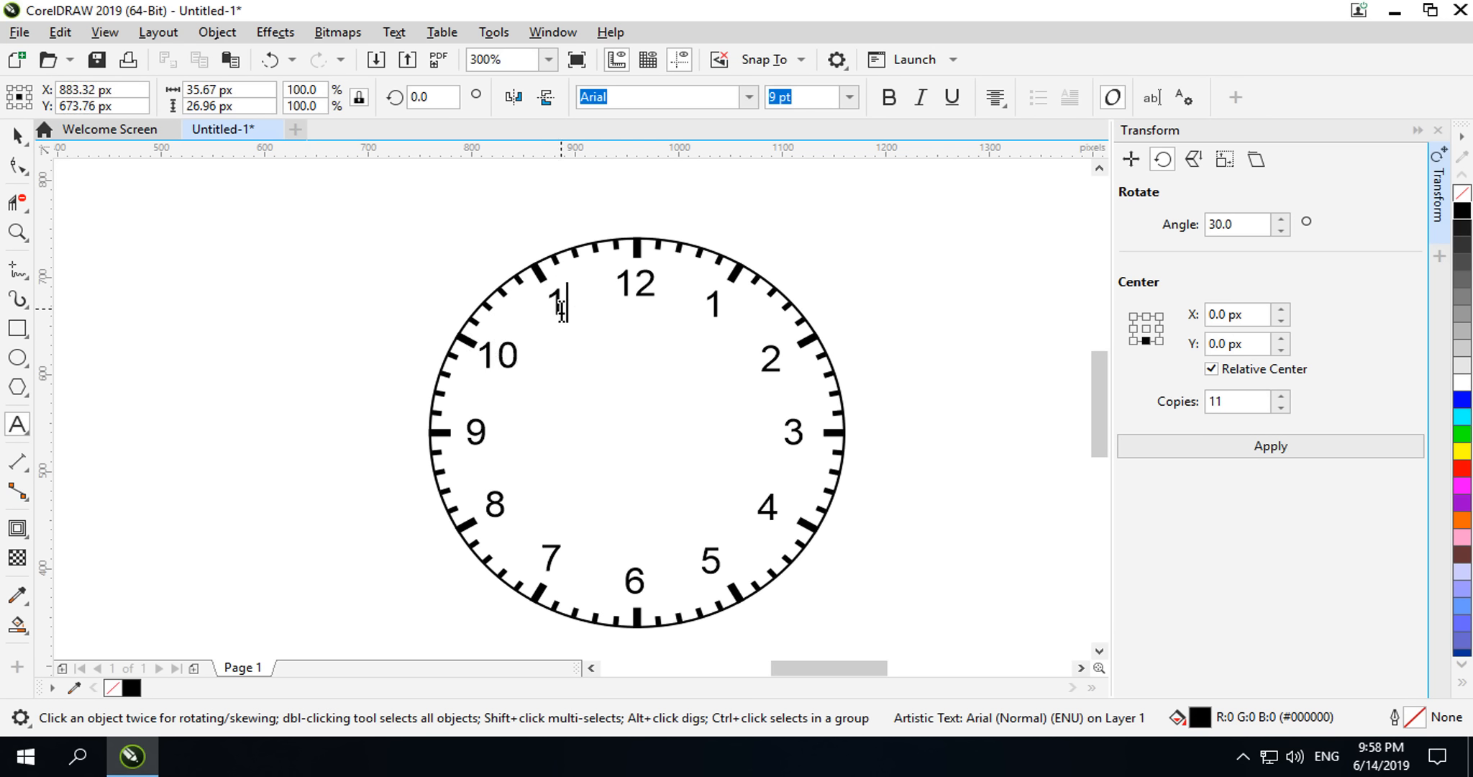
pyautogui.write('1')
pyautogui.press('Escape')
pyautogui.click(17, 134)
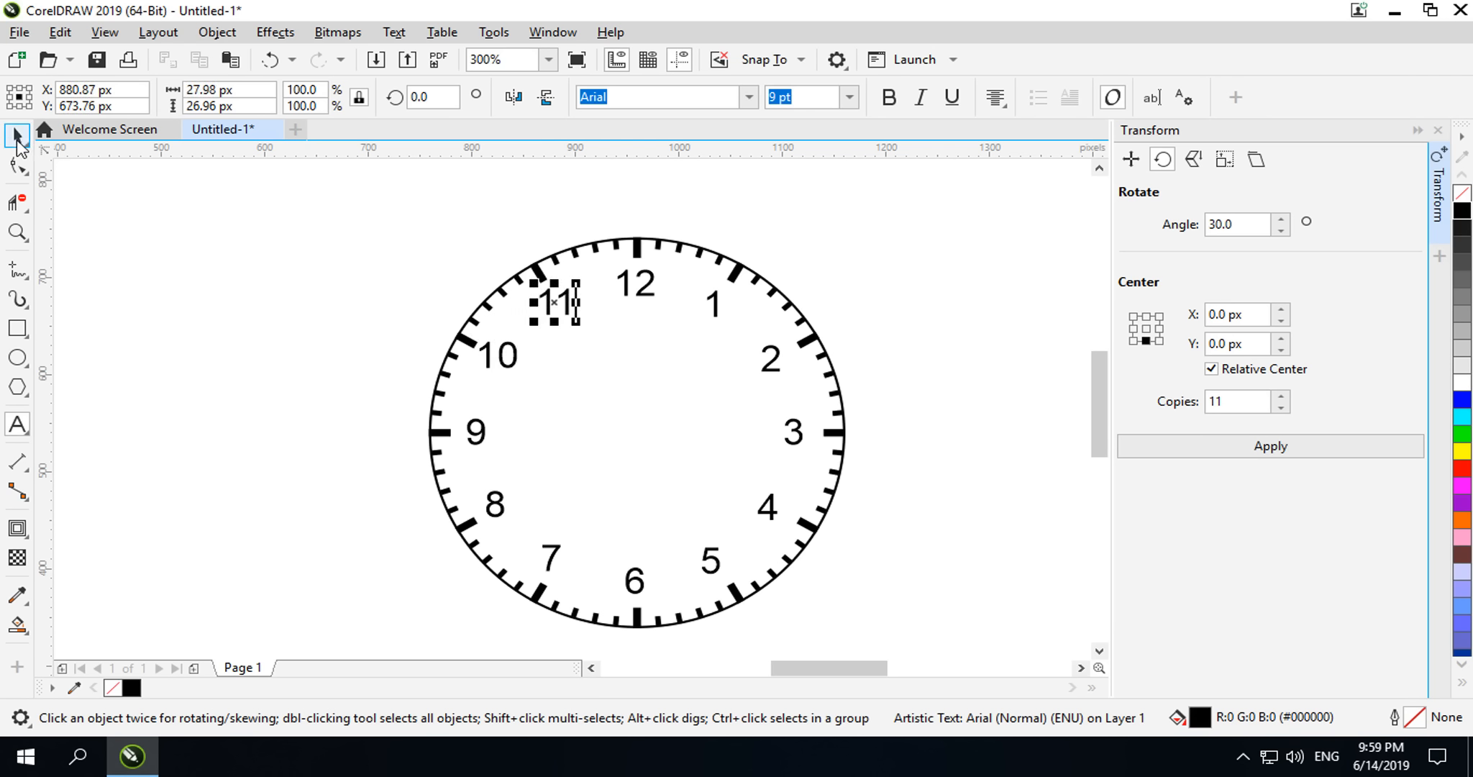
pyautogui.click(198, 267)
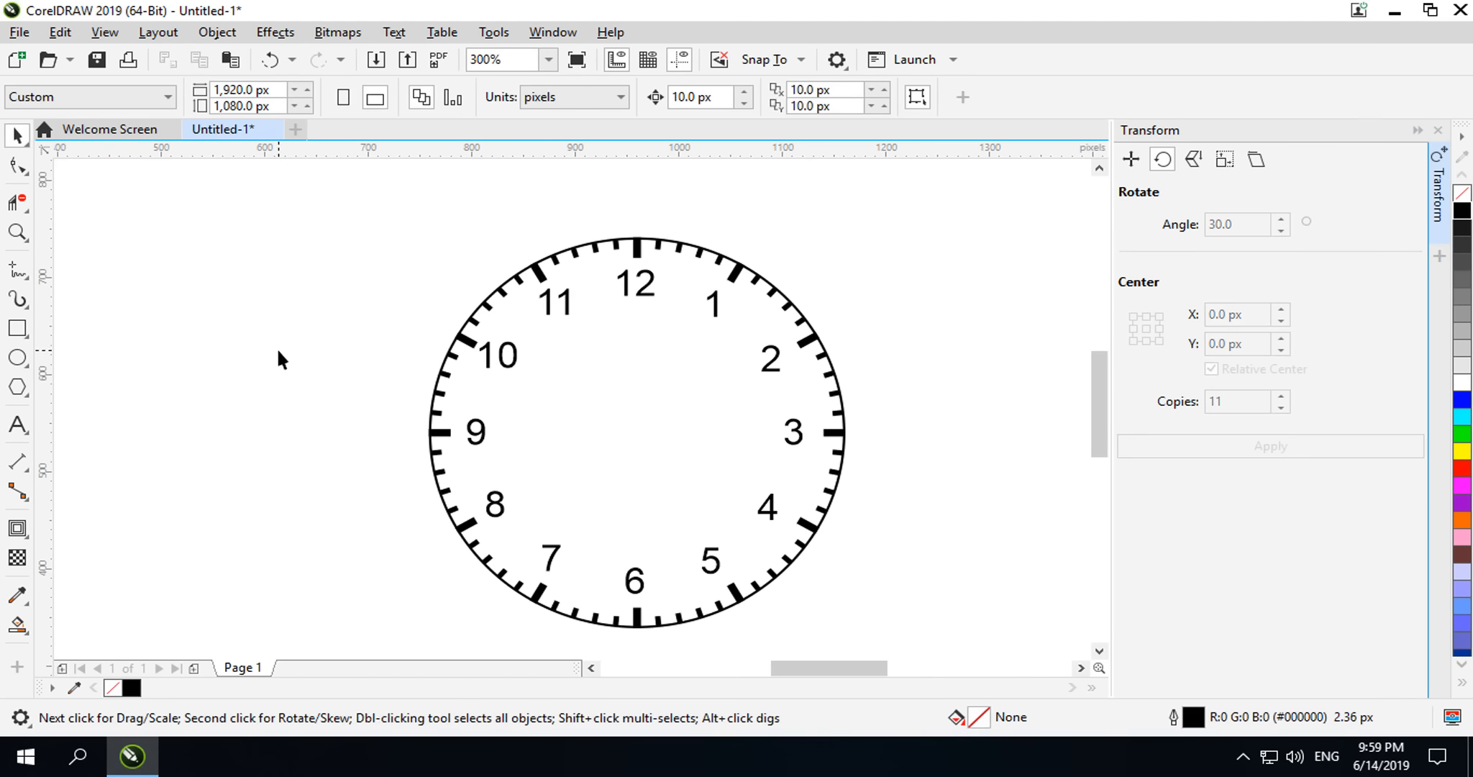
pyautogui.moveTo(279, 357); pyautogui.dragTo(225, 322)
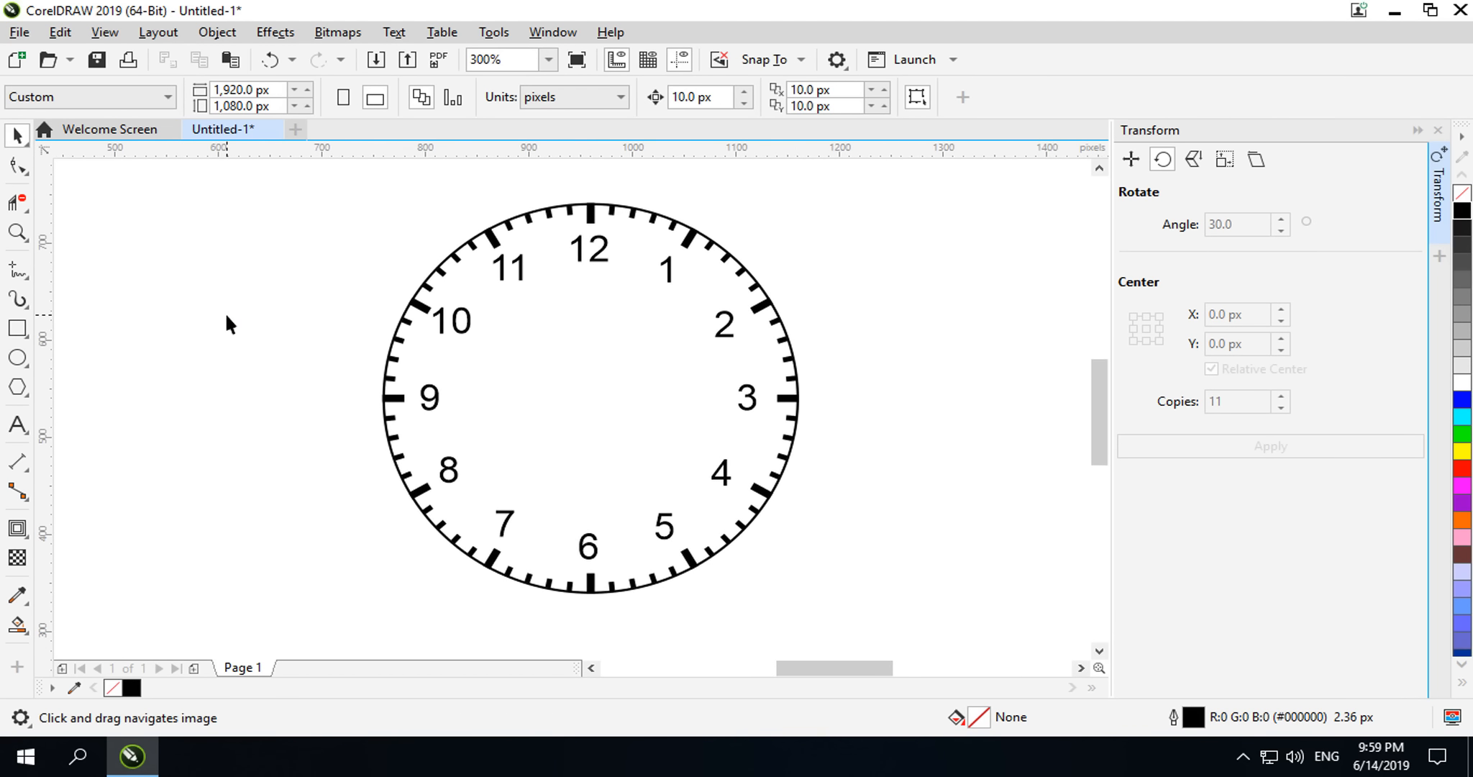